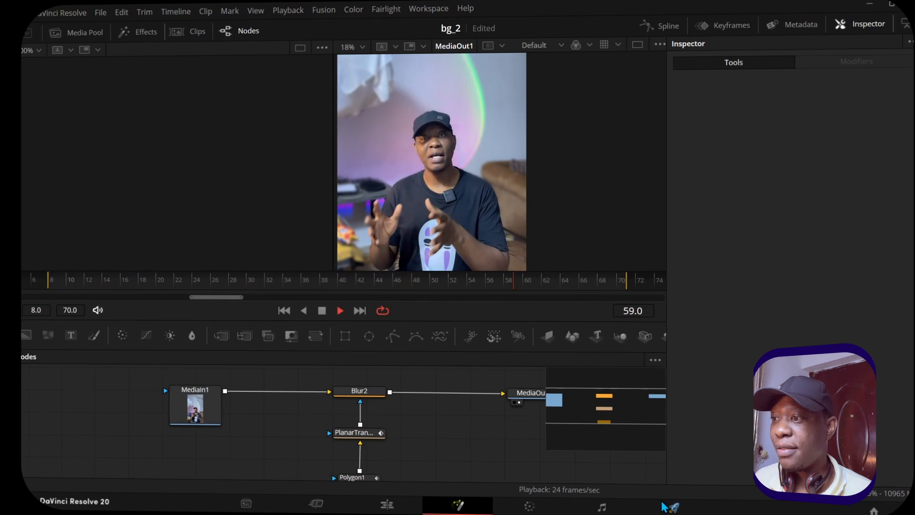
Stop playback and delete the Blur2, planar transform and polygon nodes, leaving MediaIn1 connected directly to MediaOut1.
left_click(322, 311)
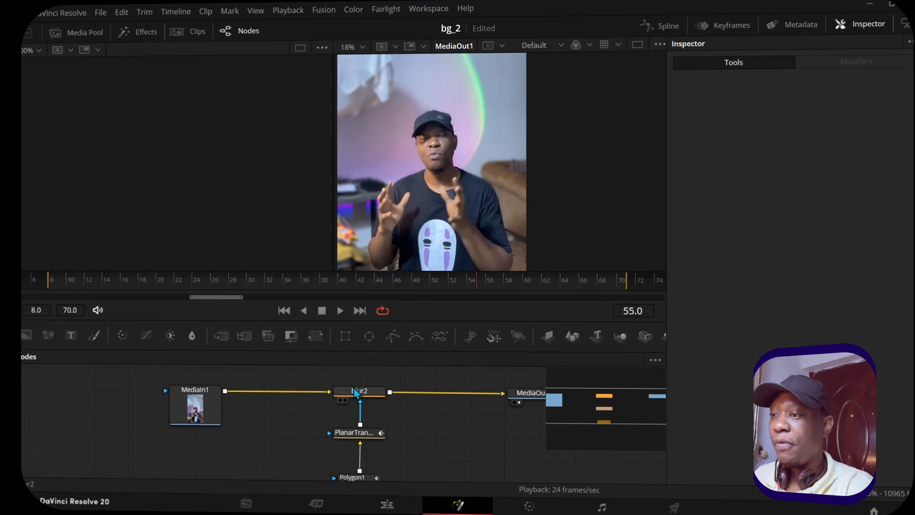
left_click_drag(356, 395, 359, 415, "shift")
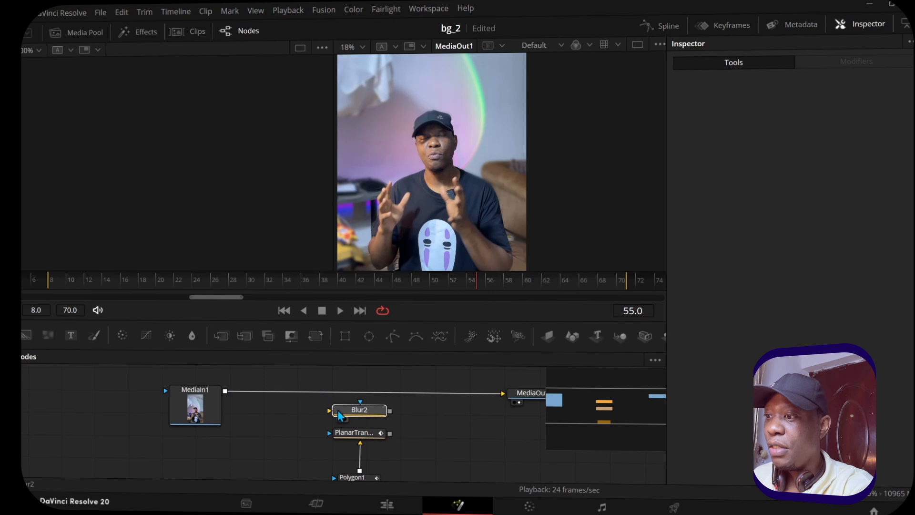
left_click_drag(288, 406, 378, 484)
key("Delete")
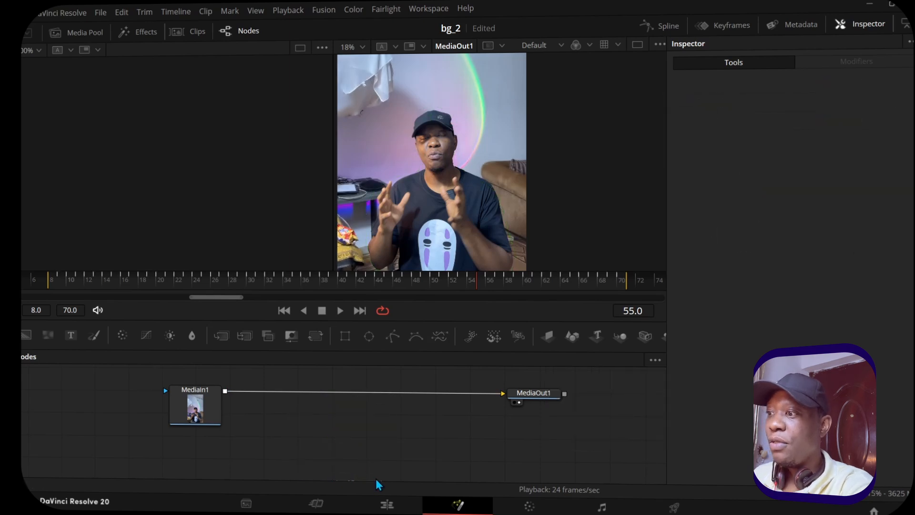
left_click(197, 396)
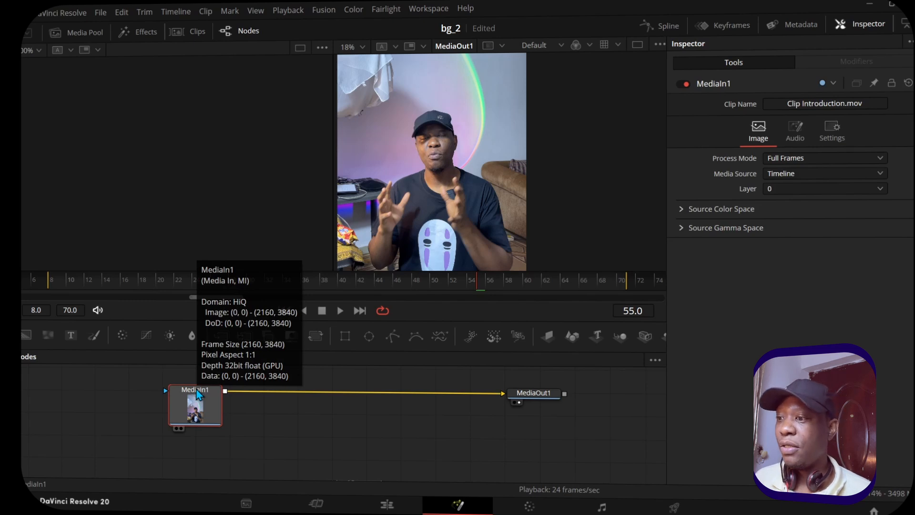
On the Edit page, split the clip at 01:00:01:21 and delete the part after the cut.
left_click(387, 506)
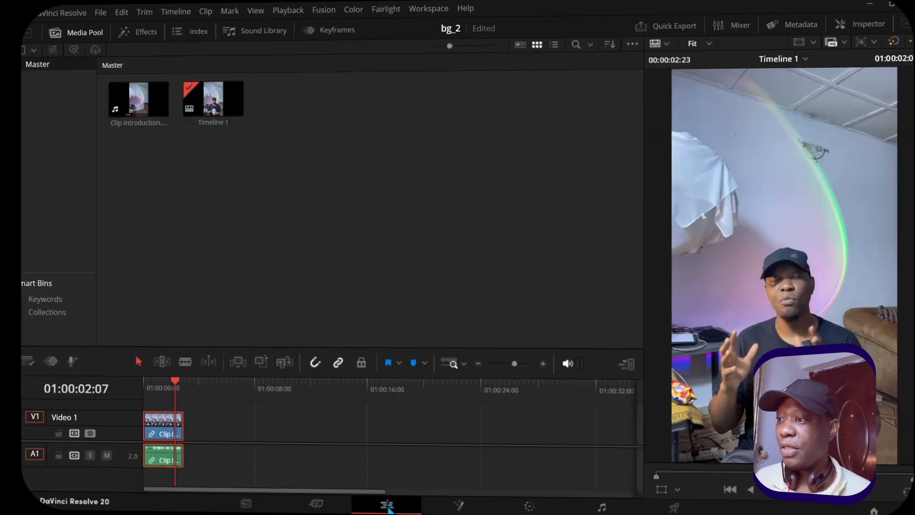
left_click(168, 386)
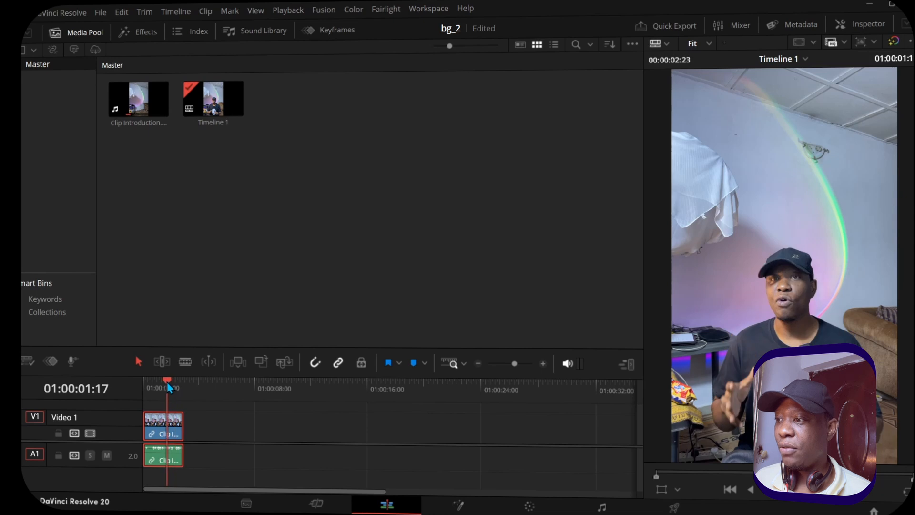
left_click_drag(170, 384, 174, 389)
left_click(192, 418)
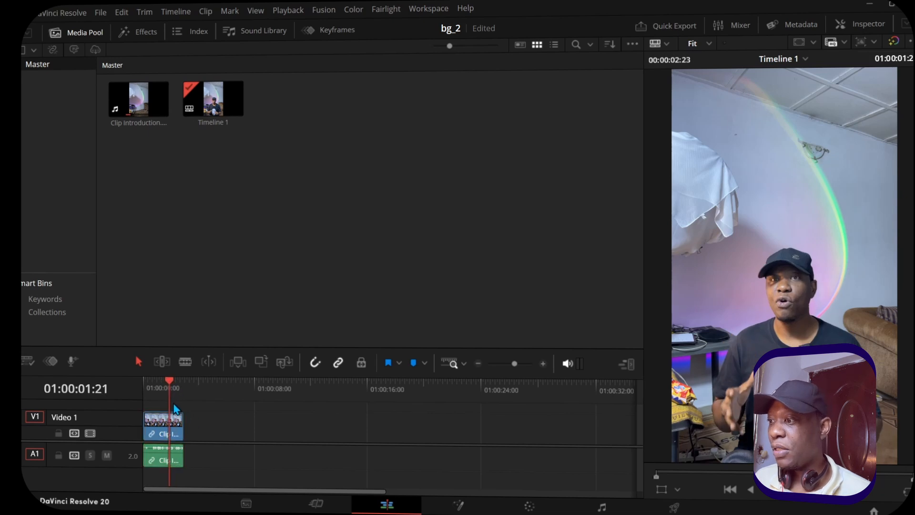
left_click(165, 413)
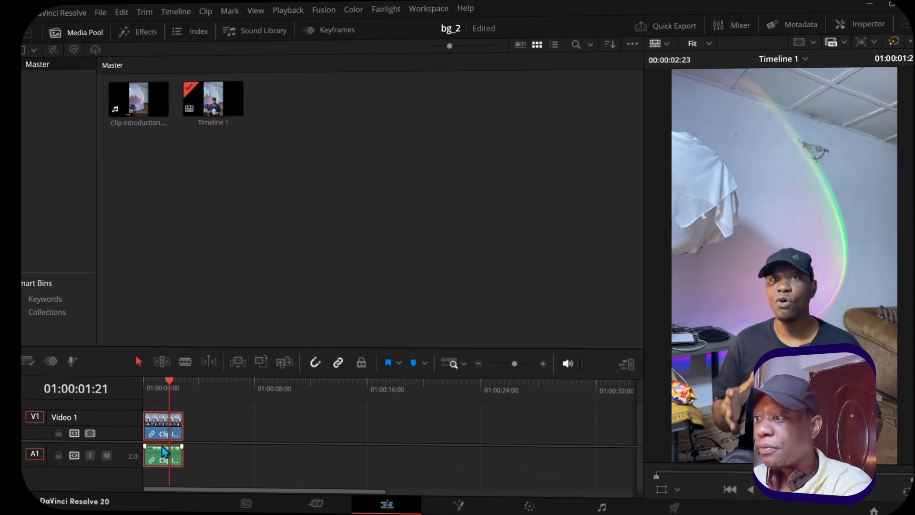
left_click(177, 433)
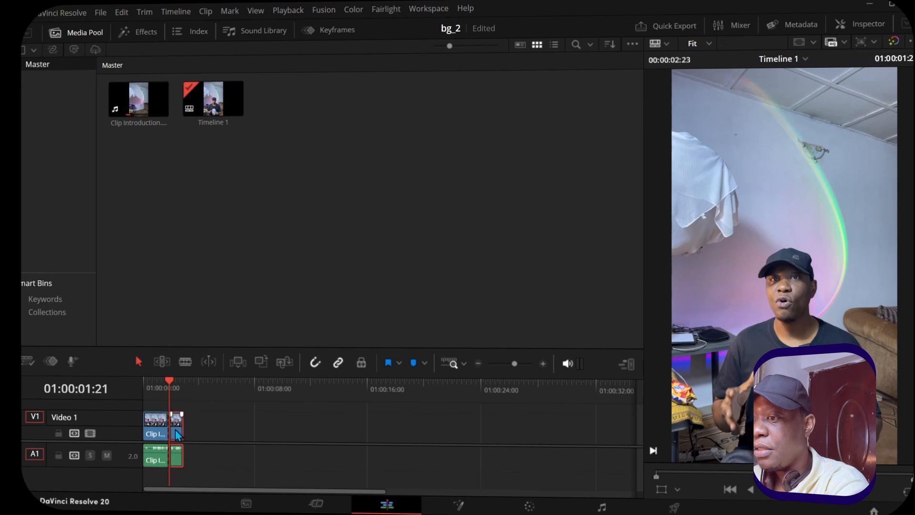
key("Delete")
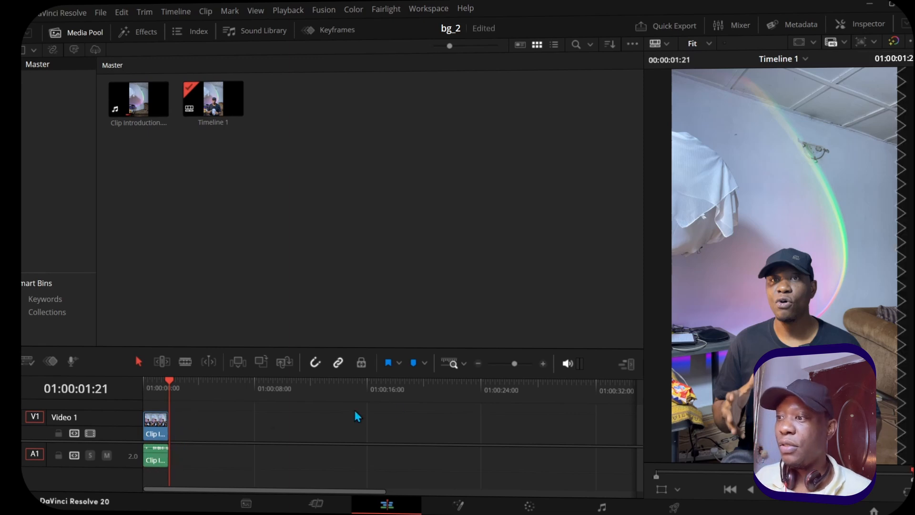
Park the playhead at 01:00:00:05 on the trimmed clip and open that clip on the Fusion page.
left_click(543, 363)
left_click(543, 363)
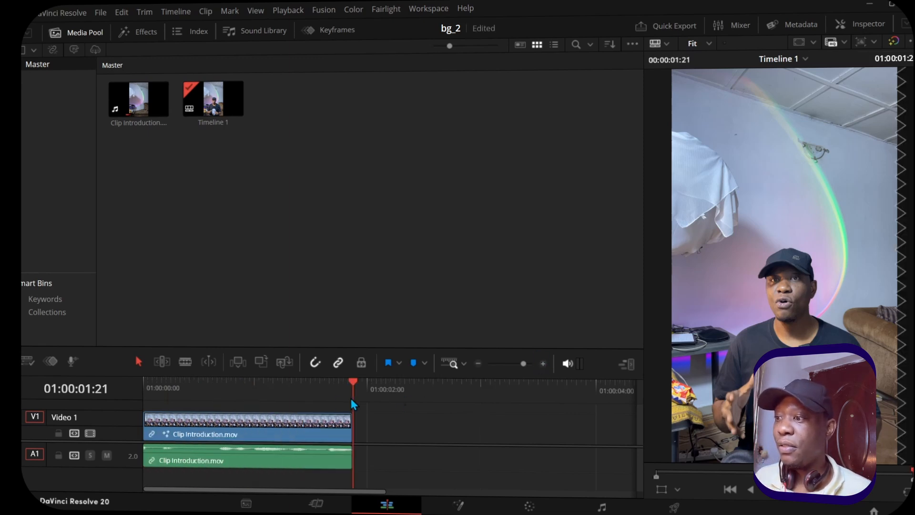
left_click_drag(350, 389, 146, 391)
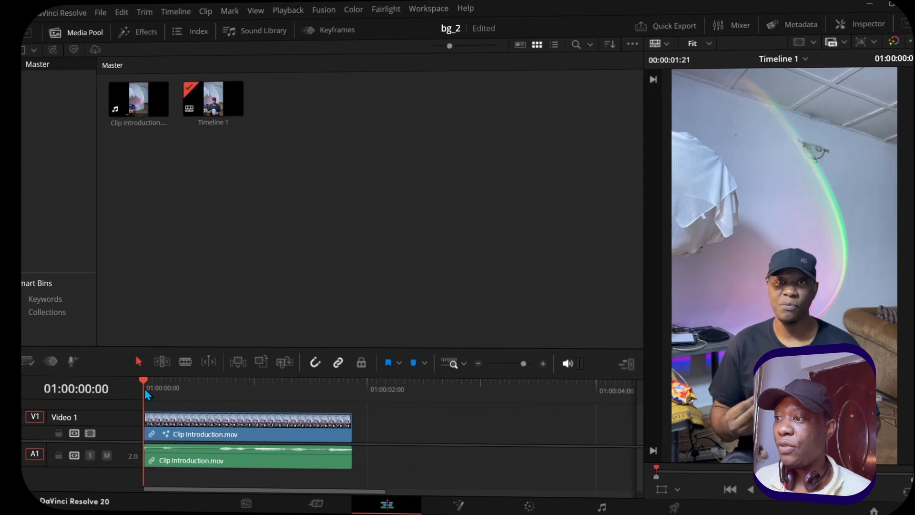
left_click_drag(144, 387, 176, 403)
left_click(195, 434)
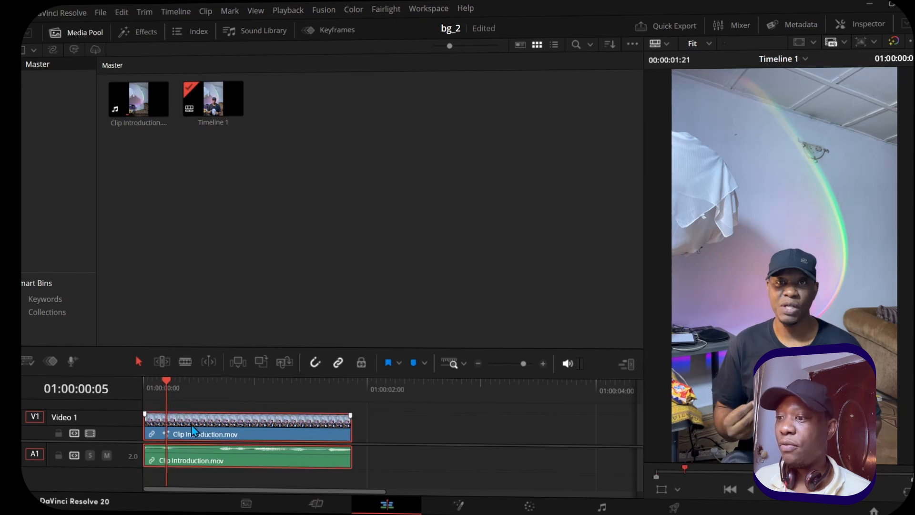
left_click(459, 506)
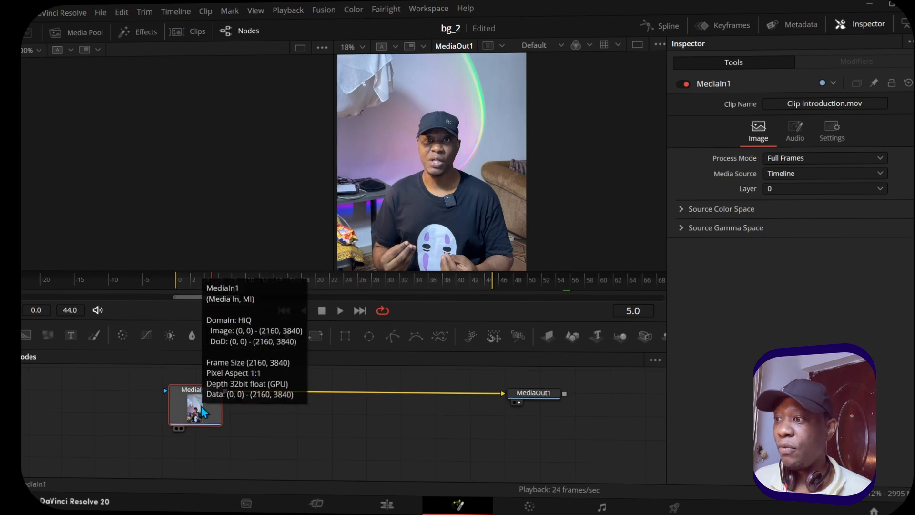
At frame 24, insert a Blur node between MediaIn1 and MediaOut1 and set its blur size to 15.7.
left_click_drag(210, 285, 347, 292)
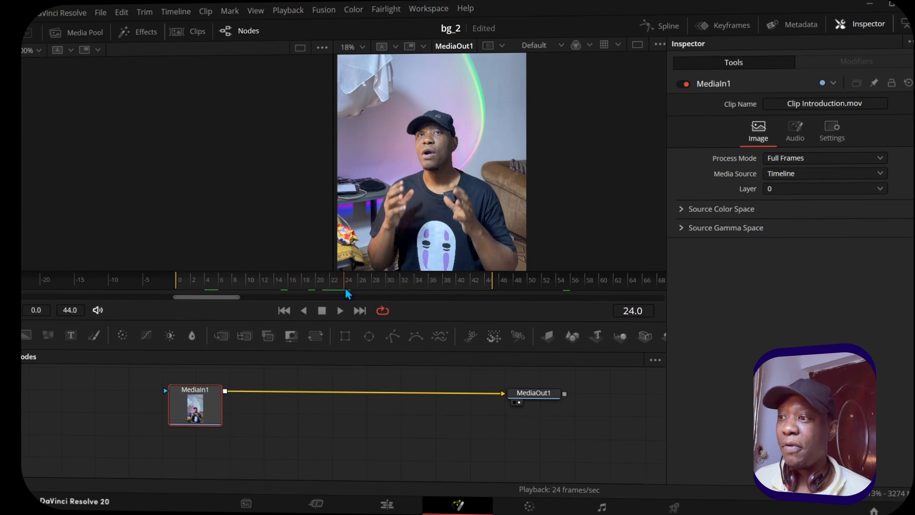
left_click(192, 335)
left_click_drag(273, 391, 367, 393)
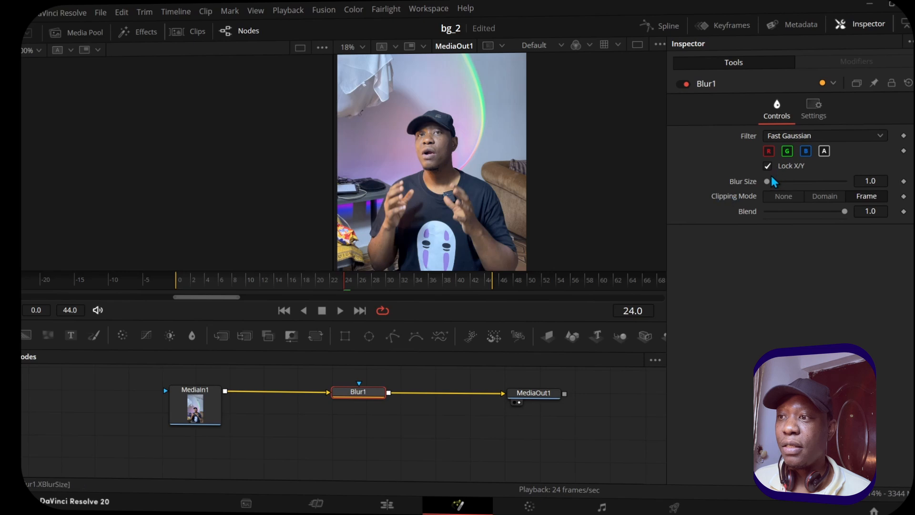
mouse_move(768, 181)
left_mouse_down()
mouse_move(793, 189)
mouse_move(782, 184)
left_mouse_up()
Add a Polygon mask node and connect it to the effect mask input of Blur1.
left_click_drag(285, 440, 295, 482)
left_click(326, 411)
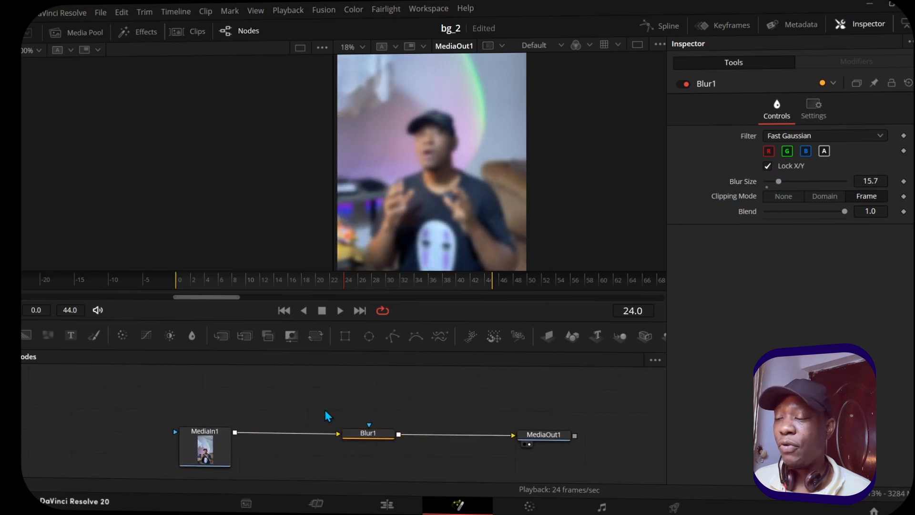
left_click(394, 339)
left_click_drag(339, 411, 370, 428)
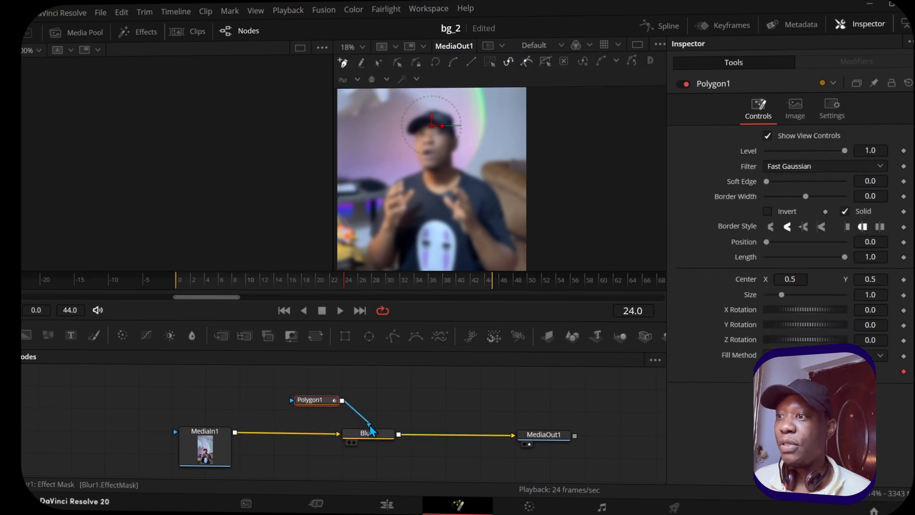
Draw a closed polygon mask around the man, following his head, shoulders, arms and torso past the frame's lower edge.
left_click(453, 113)
left_click(433, 107)
left_click(414, 117)
left_click(403, 134)
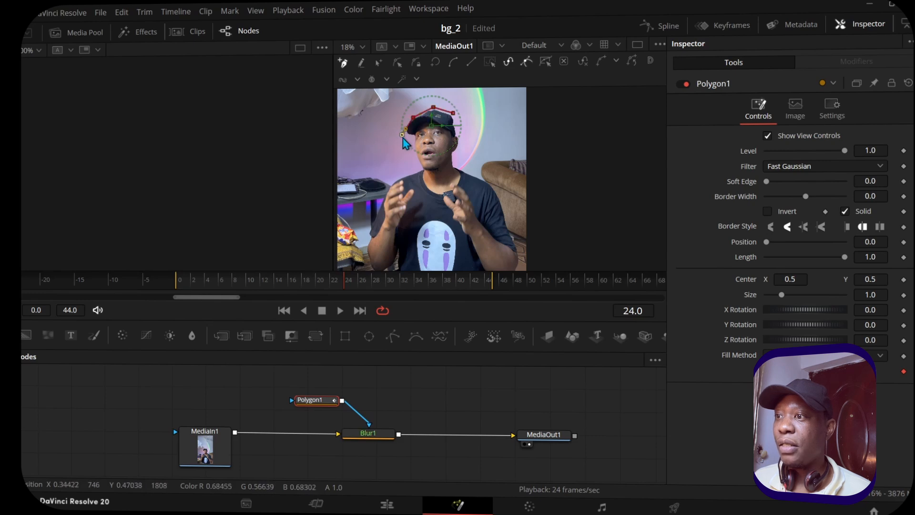
left_click(415, 160)
left_click(392, 181)
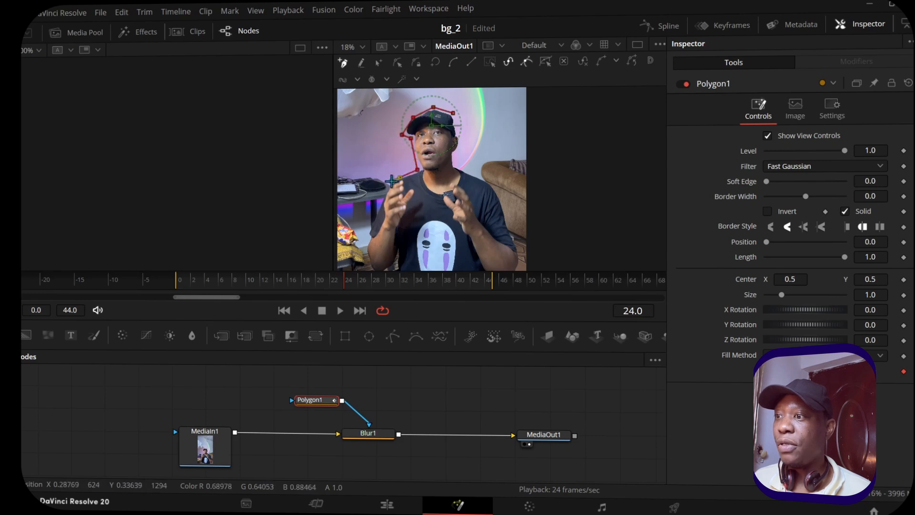
left_click(366, 249)
left_click_drag(354, 230, 346, 190)
left_click(364, 236)
left_click(390, 218)
left_click(367, 262)
left_click(503, 262)
left_click(480, 237)
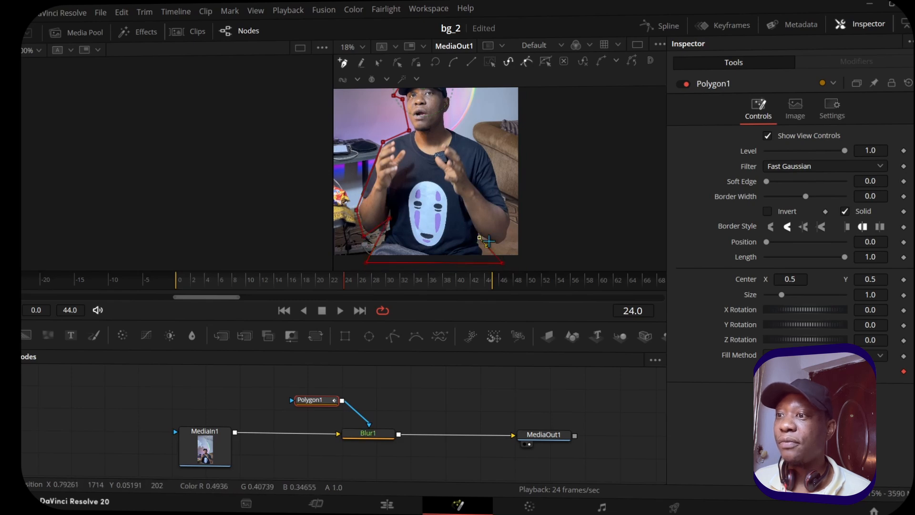
left_click(499, 244)
left_click(513, 206)
left_click(482, 134)
left_click_drag(445, 125, 453, 153)
left_click(453, 154)
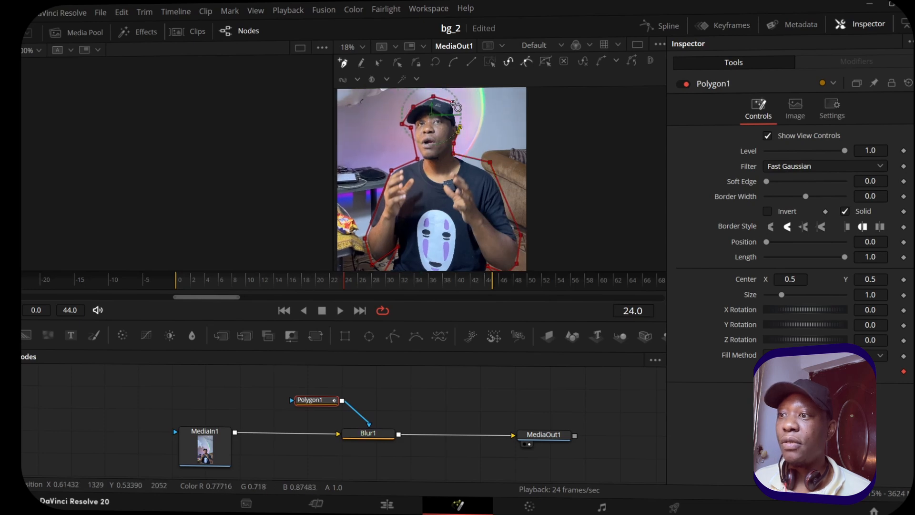
left_click(451, 103)
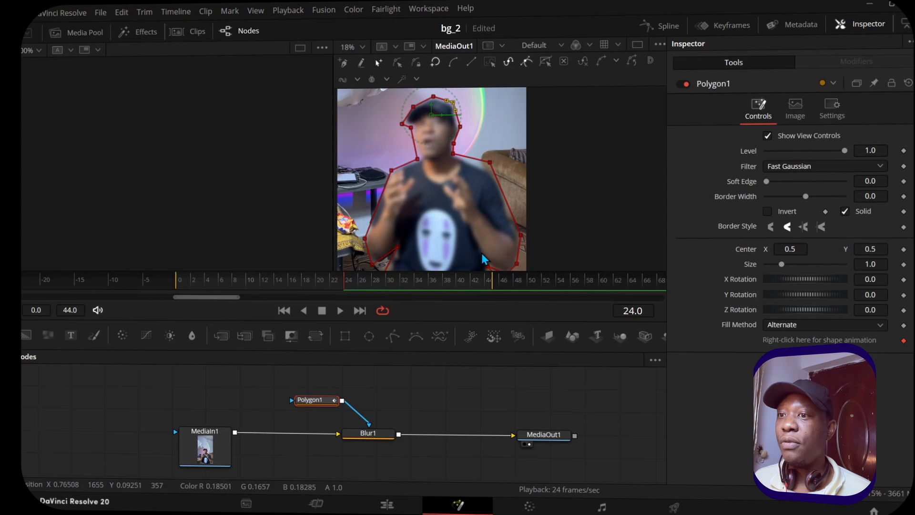
Invert the polygon mask, set its soft edge to 0.0268 and nudge its outline at the shoulder by the sofa.
left_click(768, 212)
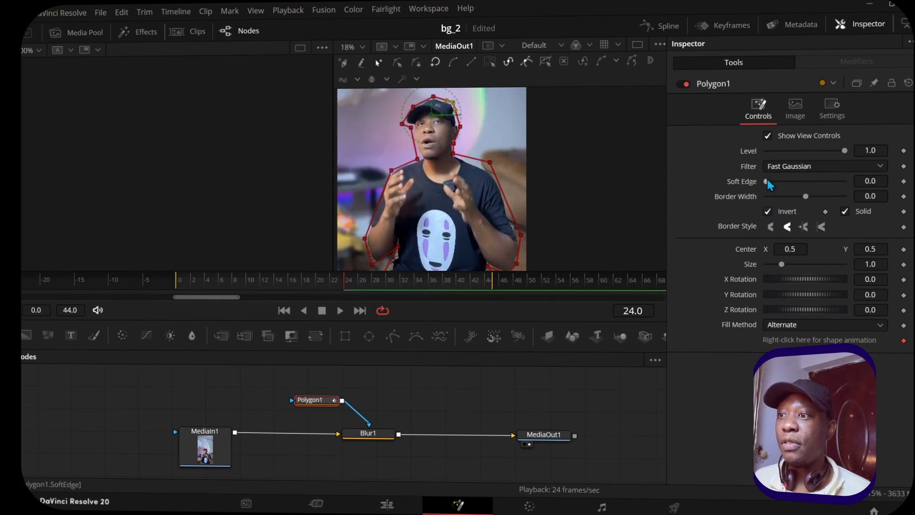
left_click_drag(767, 182, 778, 187)
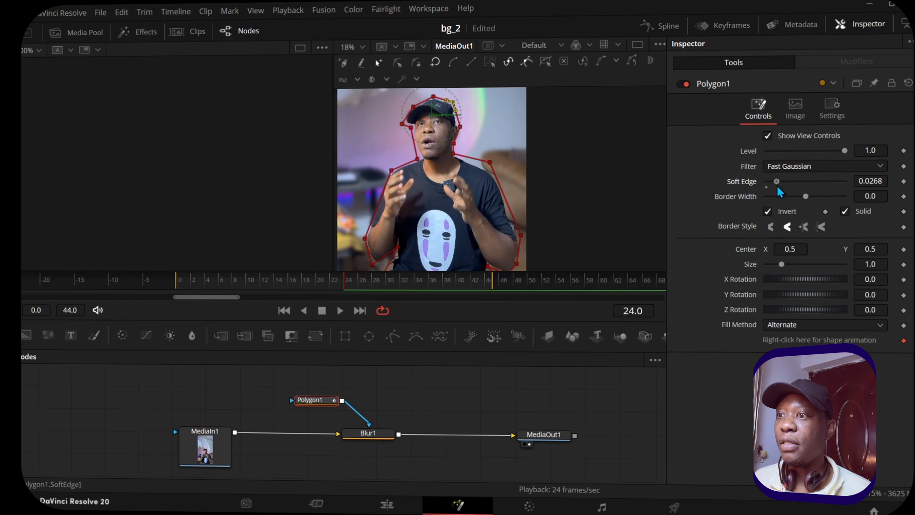
left_click_drag(480, 168, 484, 166)
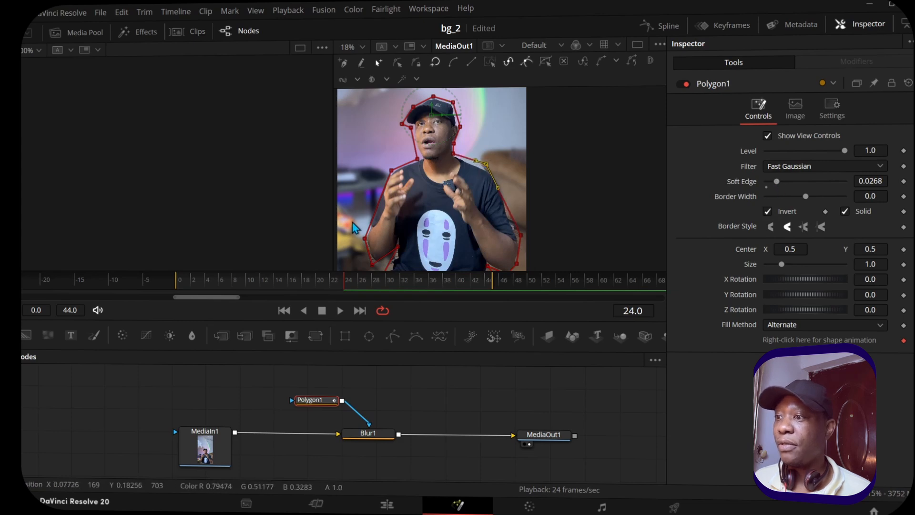
Place the Polygon1 node above Blur1 and play back the clip to check how the static mask follows the man.
left_click_drag(318, 403, 368, 401)
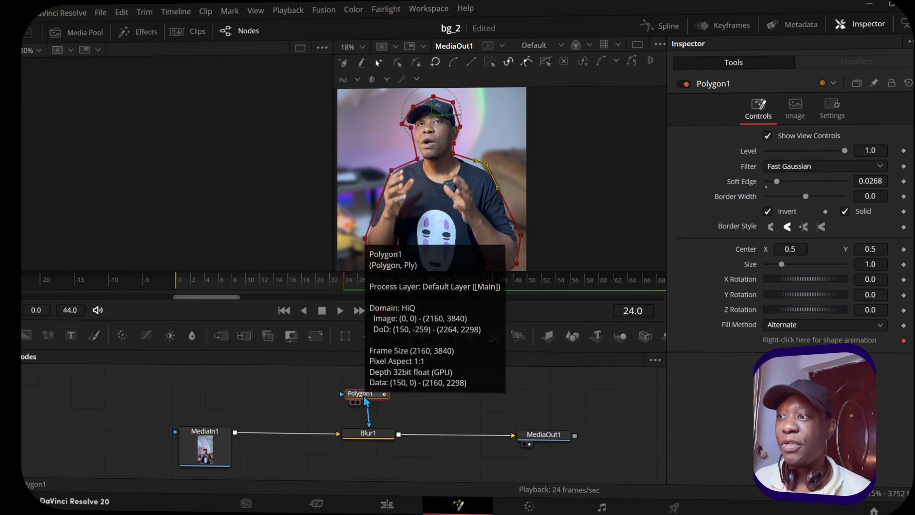
key("space")
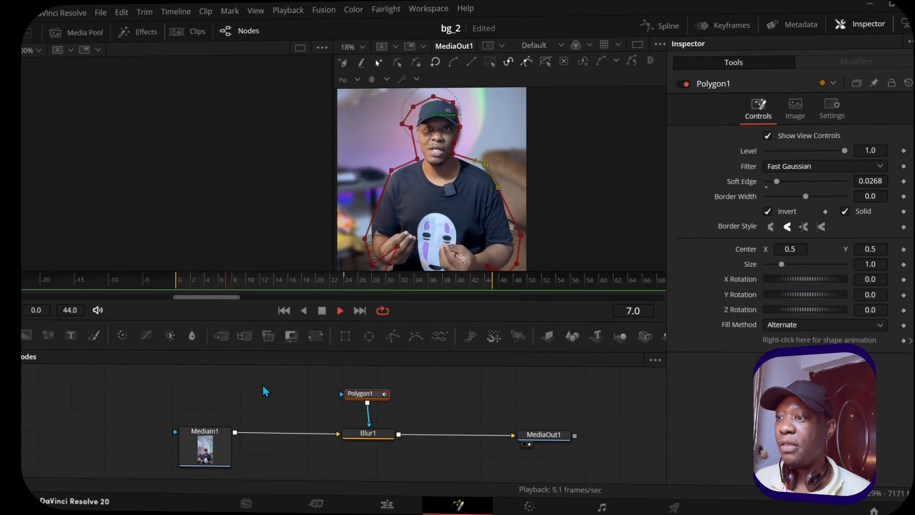
left_click_drag(363, 397, 365, 394)
left_click(368, 433)
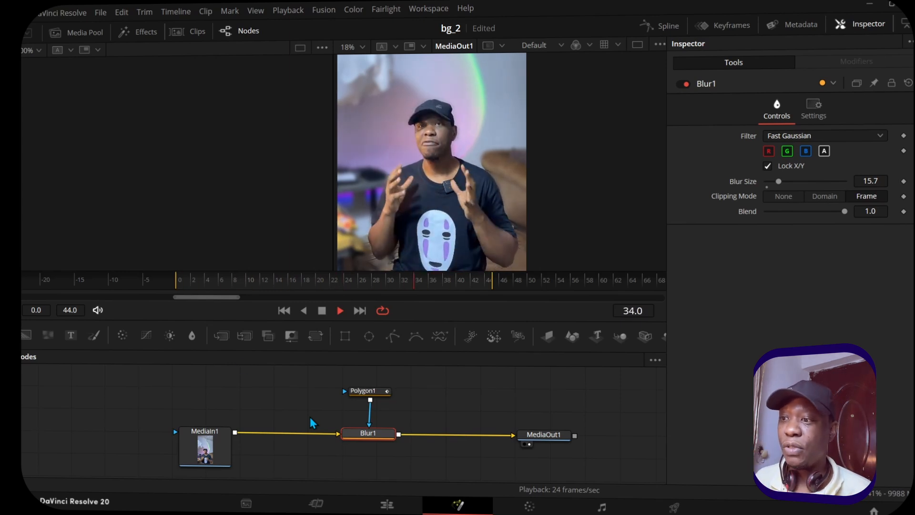
left_click(325, 312)
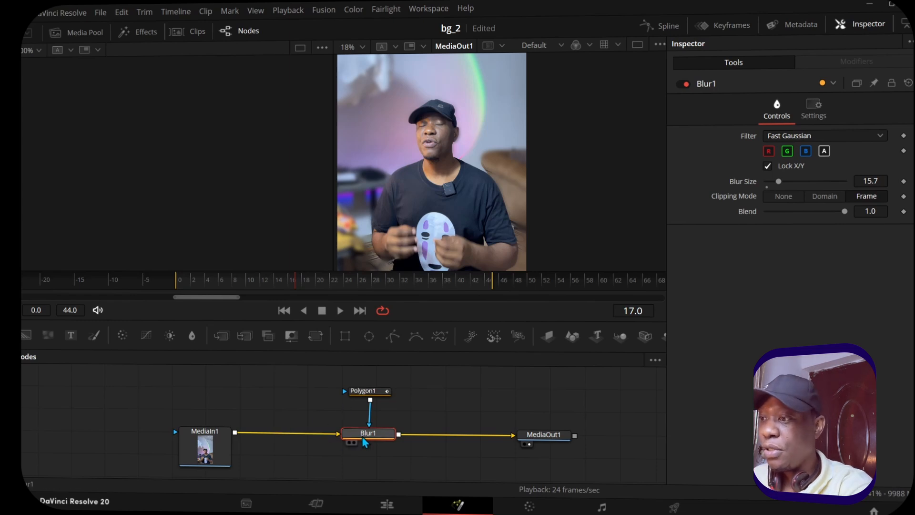
Detach Blur1 from the node chain and move it with Polygon1 to the free area beside MediaIn1.
left_click_drag(365, 442, 345, 430)
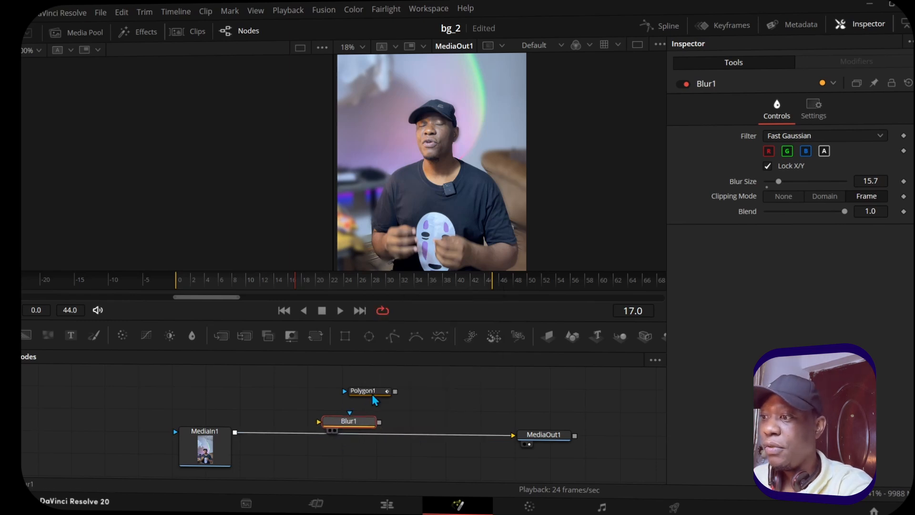
left_click_drag(289, 381, 383, 432)
left_click(371, 394)
left_click_drag(371, 394, 119, 388)
left_click(137, 413)
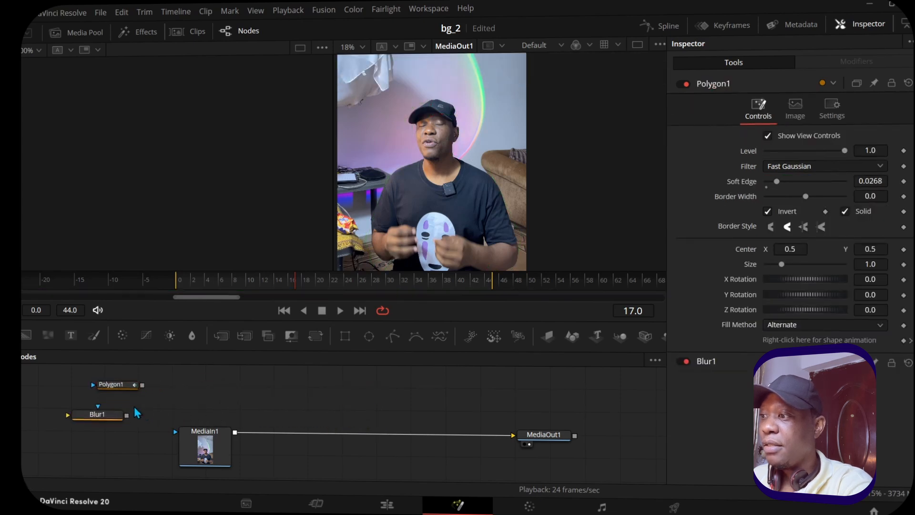
Delete the Polygon1 node, leave Blur1 unconnected and select the MediaIn1 node.
left_click(122, 386)
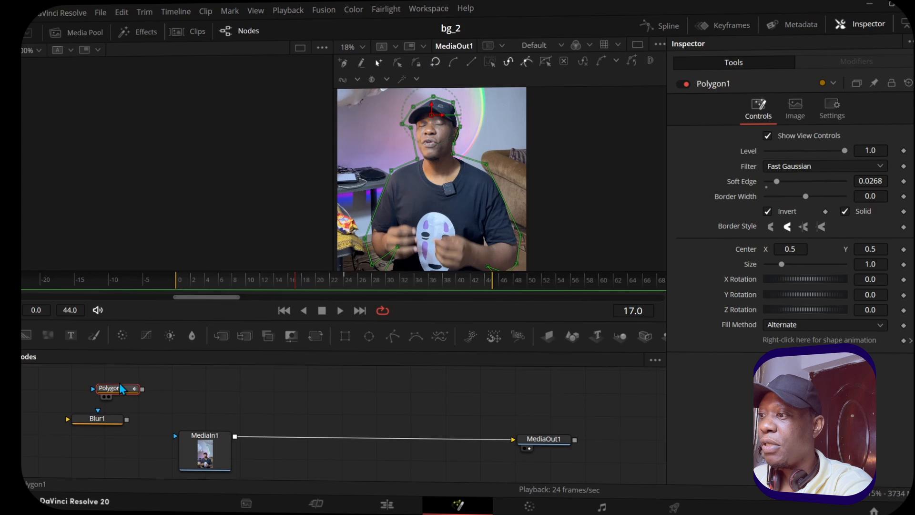
key("Delete")
left_click_drag(104, 422, 104, 416)
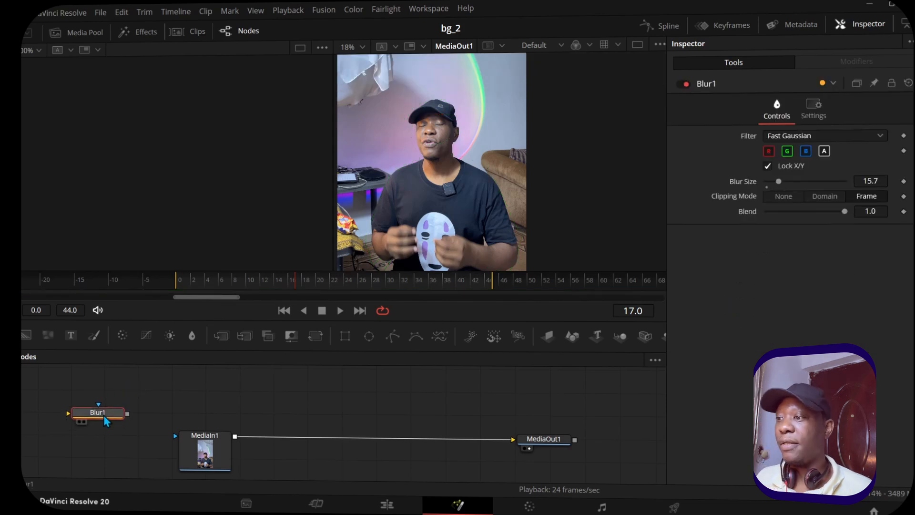
left_click(210, 453)
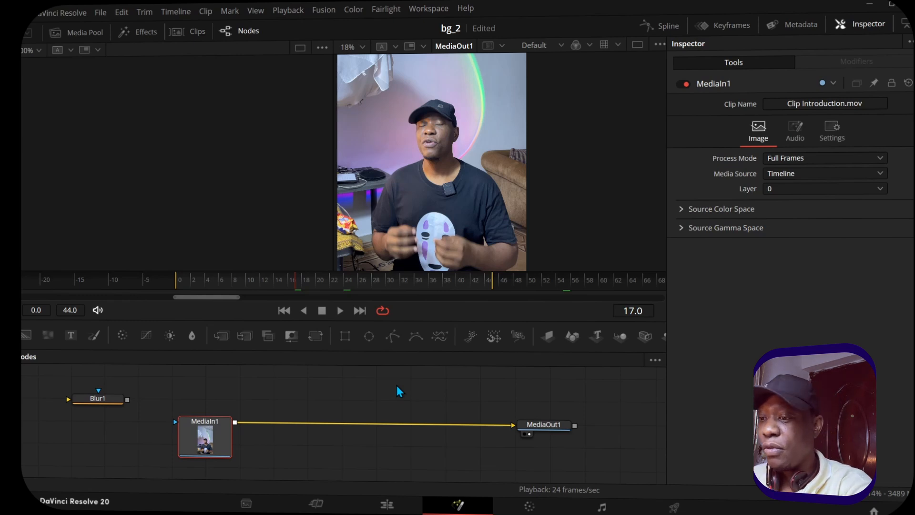
Add a Planar Tracker node after MediaIn1 and place it midway along the connection to MediaOut1.
key("shift+space")
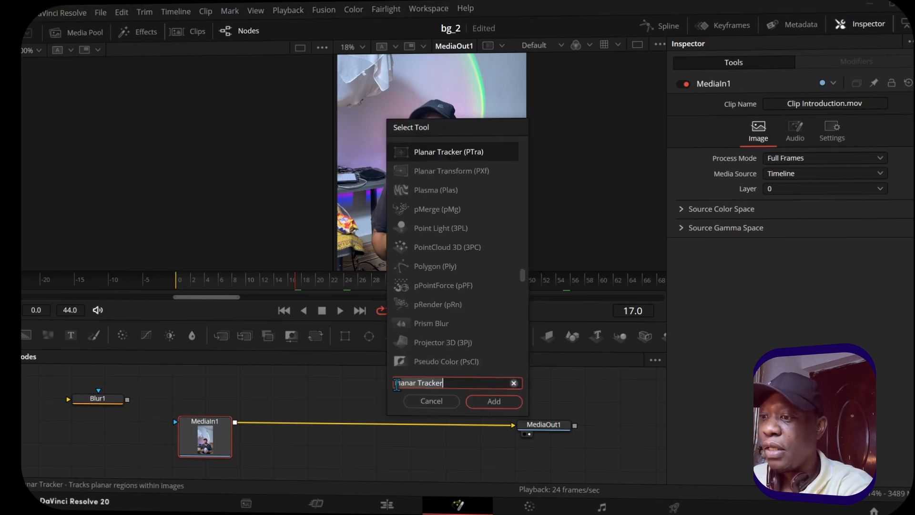
key("BackSpace")
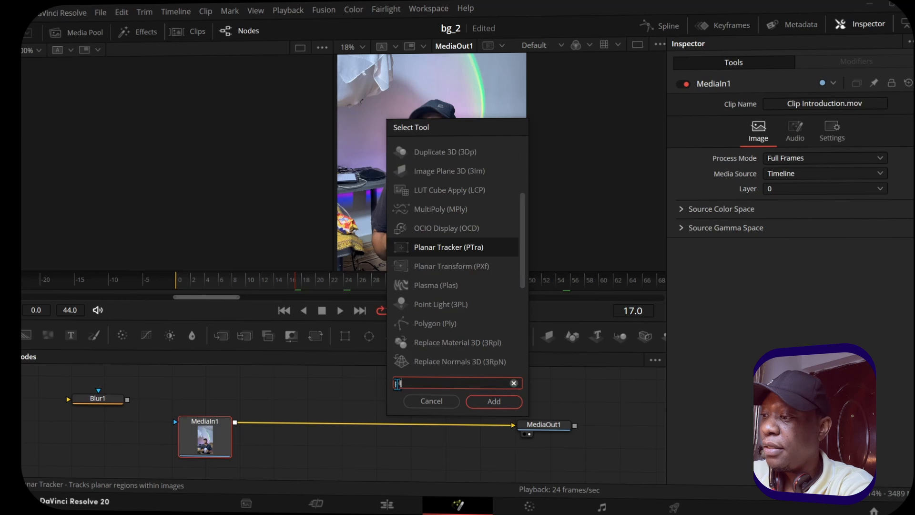
type("pla")
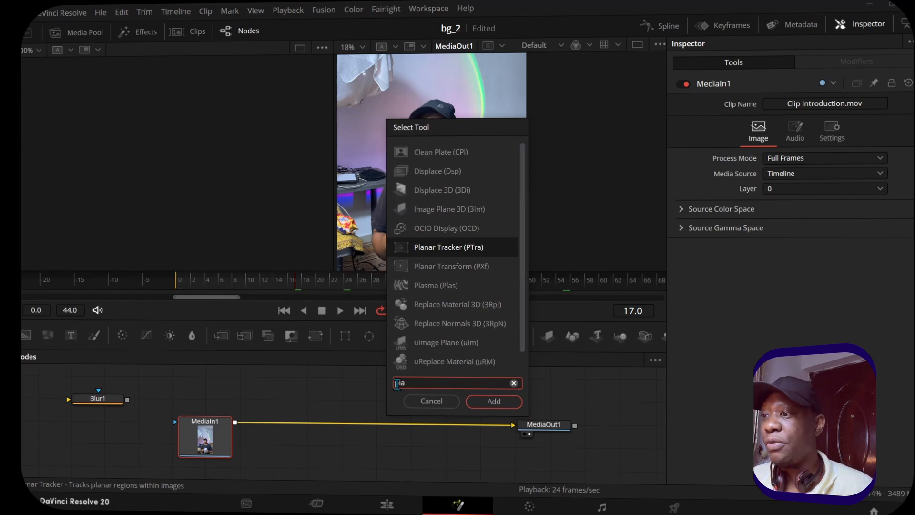
left_click(495, 402)
left_click_drag(265, 427, 345, 428)
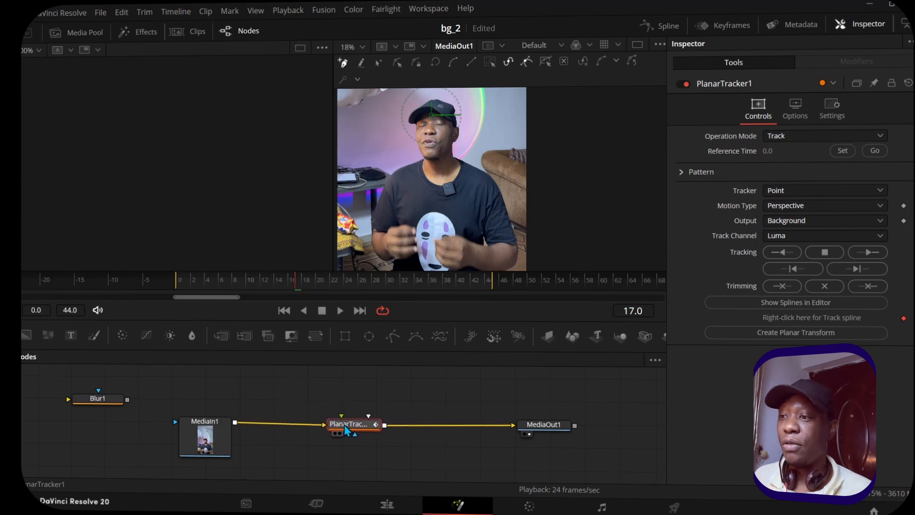
left_click_drag(344, 425, 354, 425)
Set the planar tracker's reference time to frame 20 and its tracker type to Hybrid Point/Area.
left_click_drag(300, 282, 323, 287)
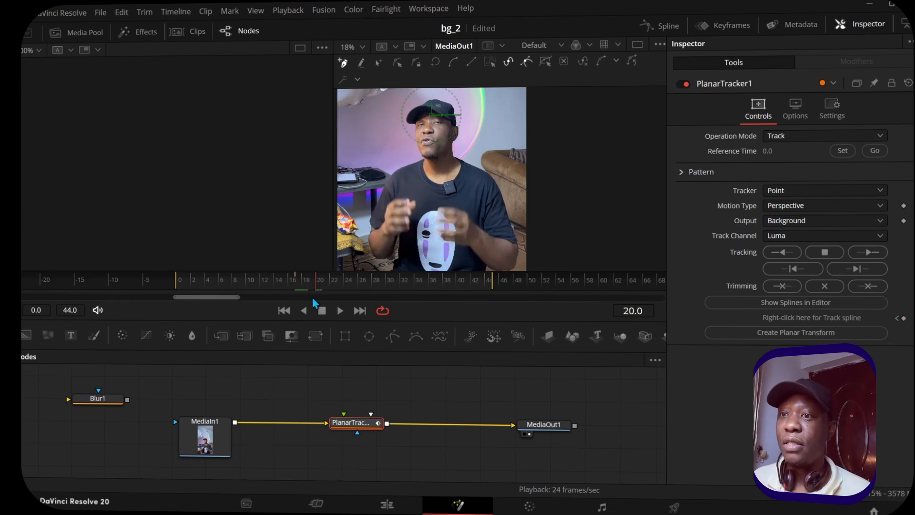
left_click(842, 150)
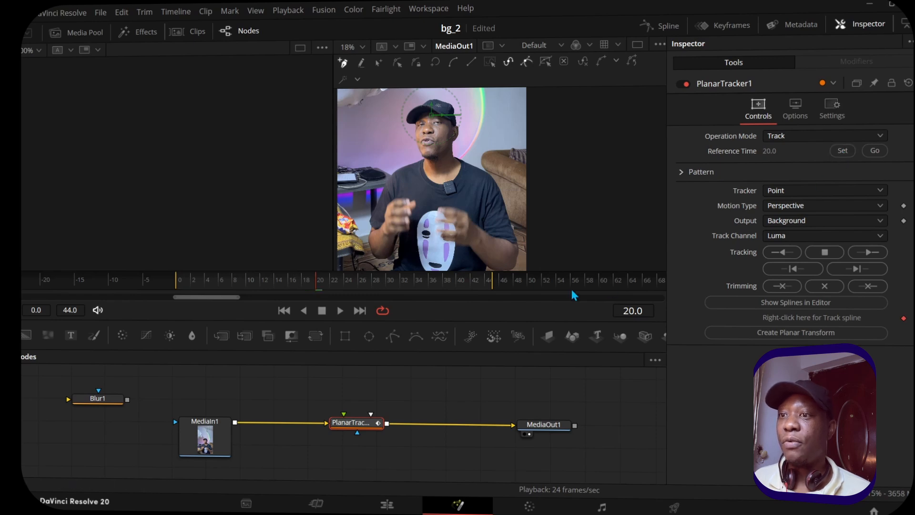
left_click(778, 208)
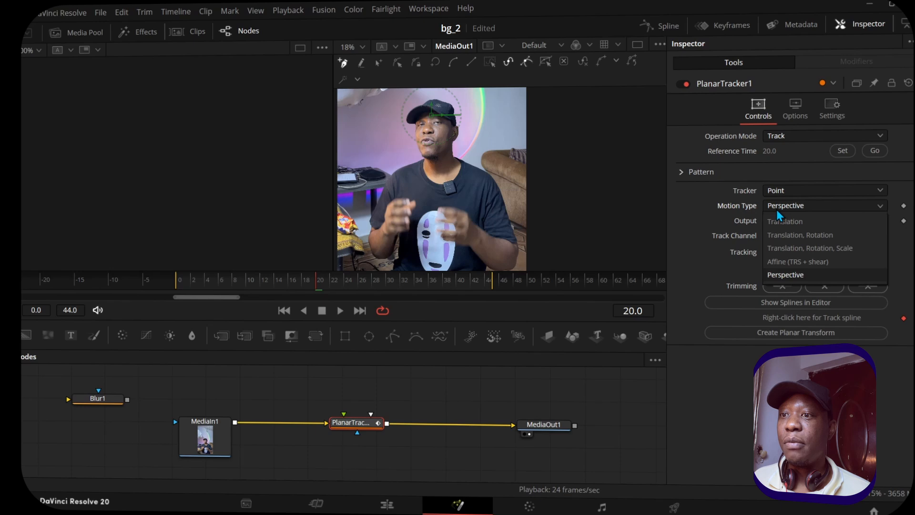
left_click(777, 210)
left_click(778, 192)
left_click(779, 221)
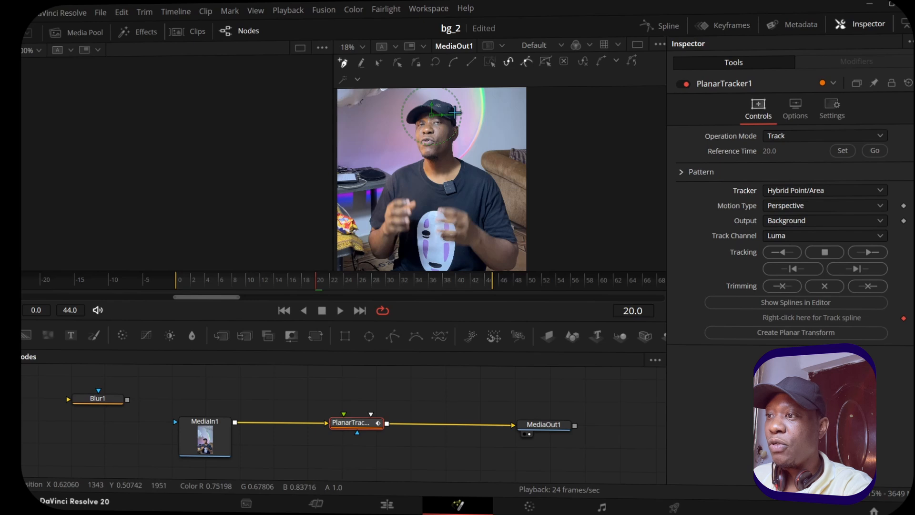
Start the tracking outline at the man's ear on the sofa side and trace it over his cap to the opposite temple.
scroll(455, 112, "up", 3)
scroll(422, 138, "down", 1)
left_click_drag(403, 134, 450, 179)
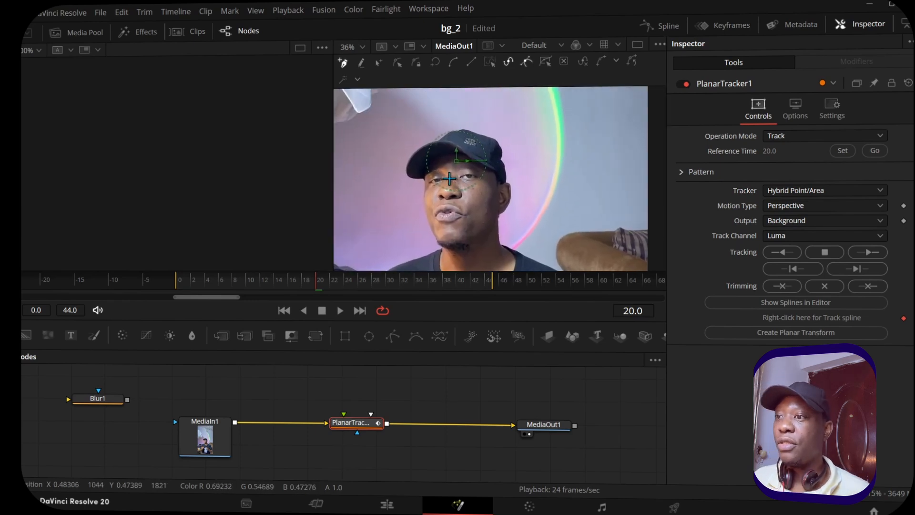
left_click(509, 180)
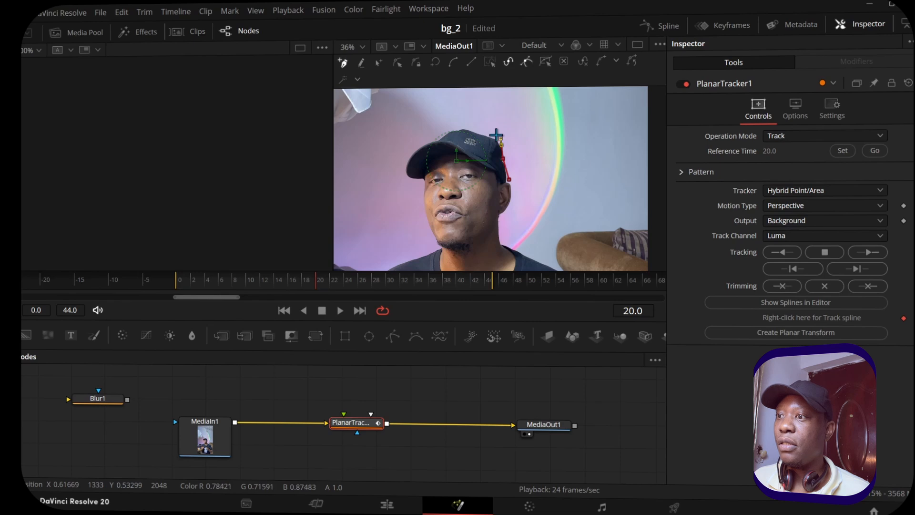
left_click(453, 122)
left_click(433, 135)
left_click(423, 142)
left_click(396, 172)
left_click(402, 182)
left_click(405, 186)
left_click(418, 185)
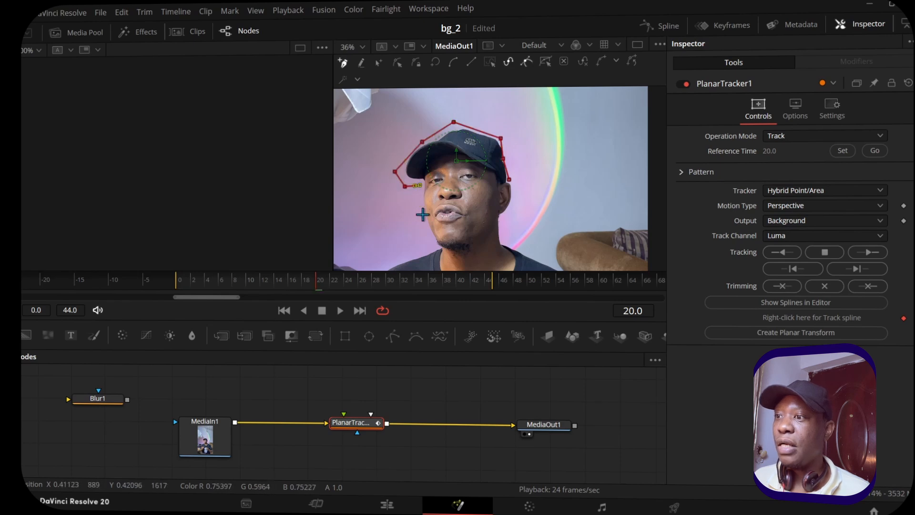
Continue the tracking outline along the man's cheek, neck, shoulder and arm, around the elbow on the desk side.
left_click(433, 248)
left_click_drag(405, 242, 433, 137)
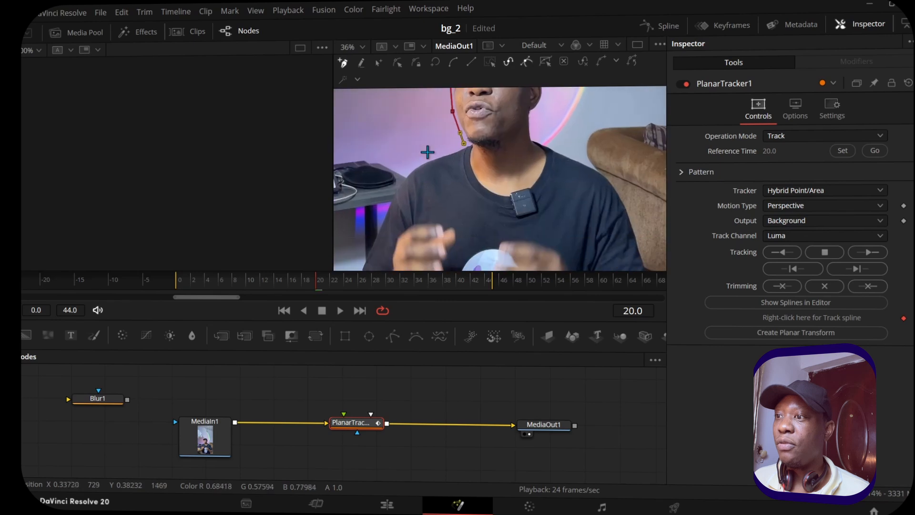
left_click_drag(363, 222, 402, 145)
left_click(421, 163)
left_click(414, 182)
left_click(419, 215)
left_click(422, 232)
left_click(440, 243)
left_click(461, 238)
left_click(471, 236)
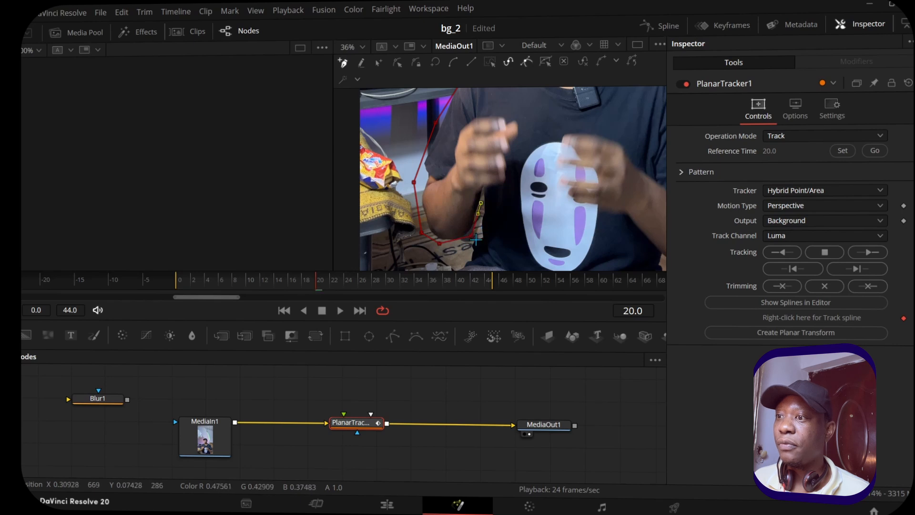
Extend the tracking outline from the elbow past his lap and across just below the frame's lower edge, redoing the misplaced point at the lap.
left_click_drag(449, 267, 438, 193)
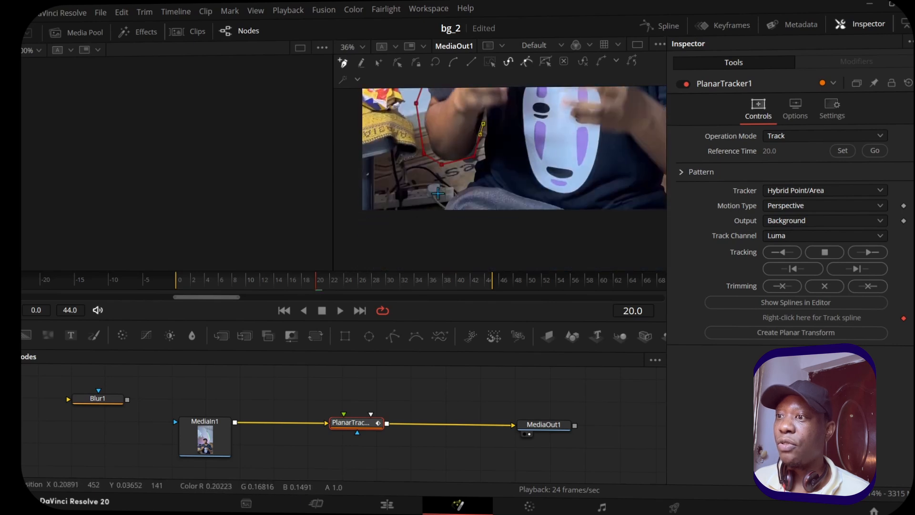
left_click(450, 185)
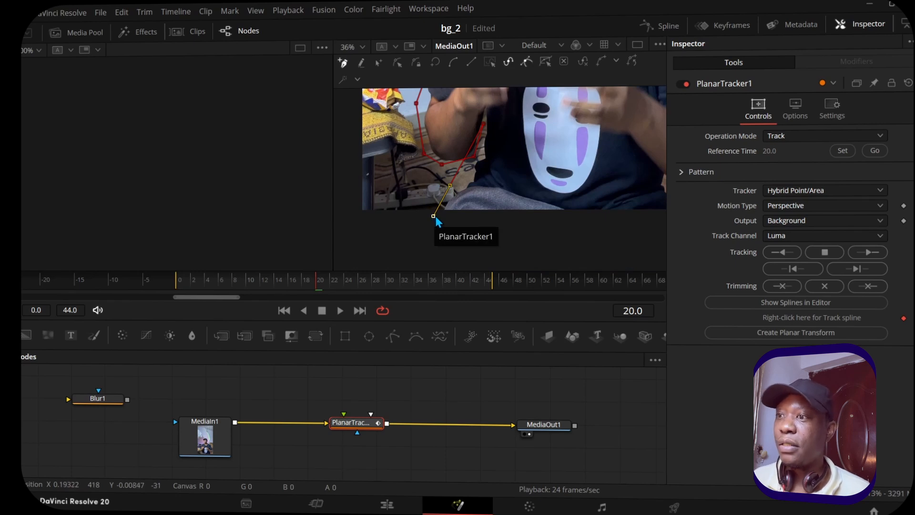
key("ctrl+z")
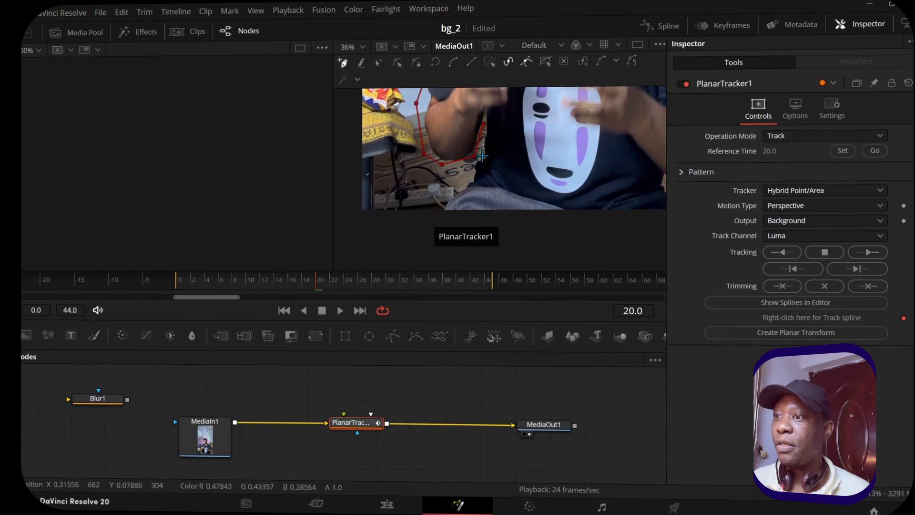
left_click(460, 186)
left_click(440, 209)
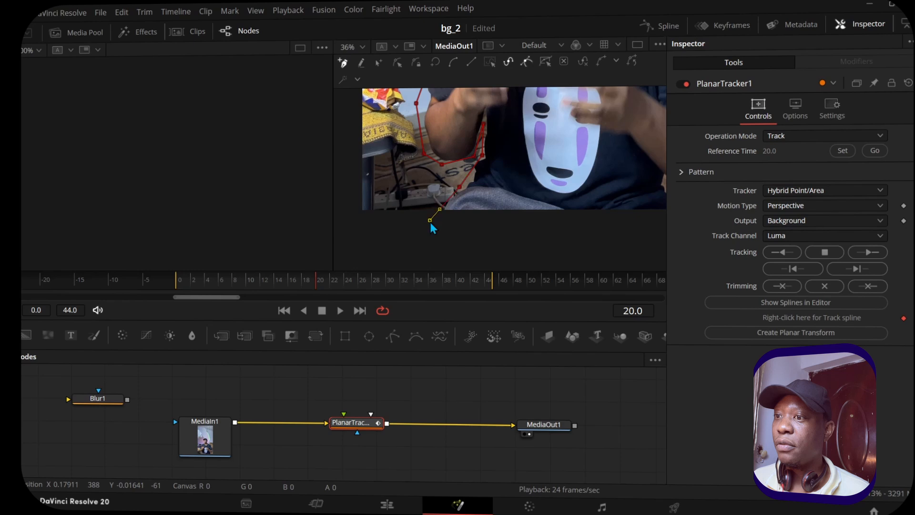
left_click_drag(515, 229, 327, 239)
left_click(495, 231)
Trace the tracking outline from his waist around the elbow on the sofa side, curving it along the forearm.
left_click(471, 190)
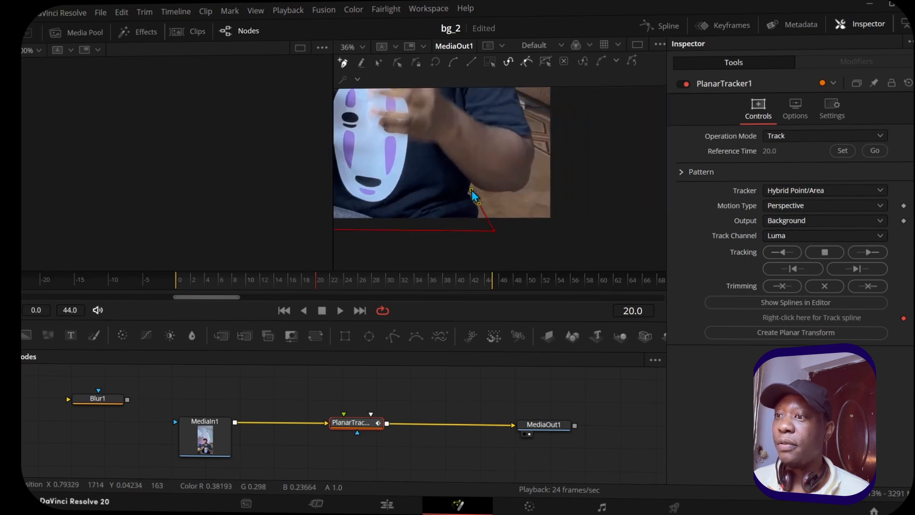
left_click(538, 152)
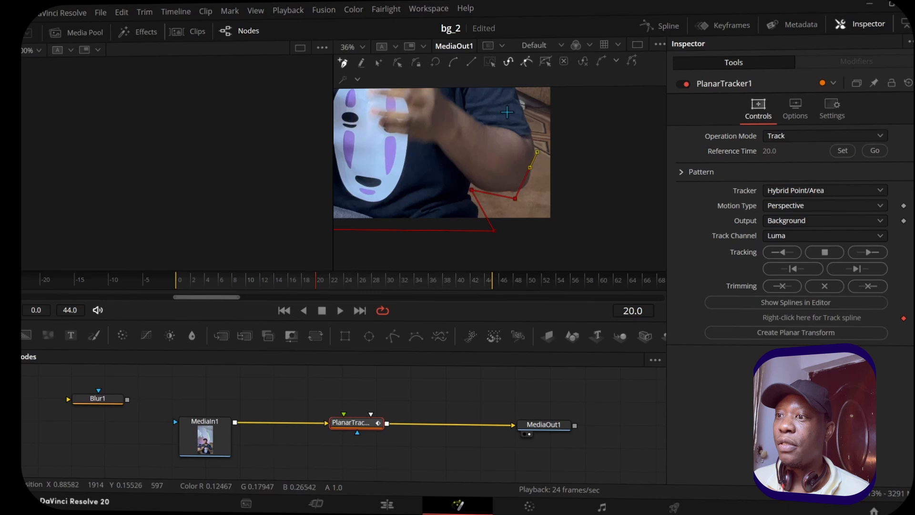
left_click_drag(514, 124, 509, 162)
left_click_drag(528, 206, 533, 235)
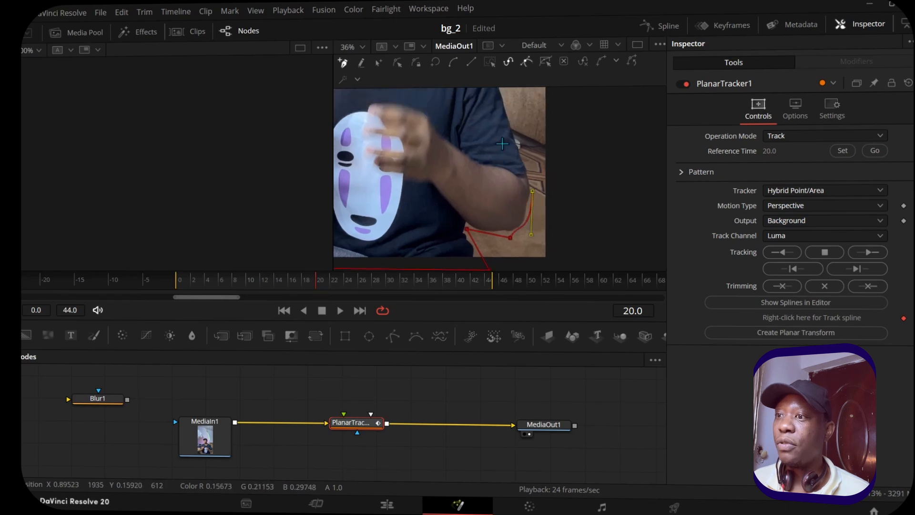
Trace the tracking outline up the arm, shoulder and neck on the sofa side and close it at the ear.
left_click_drag(503, 144, 512, 228)
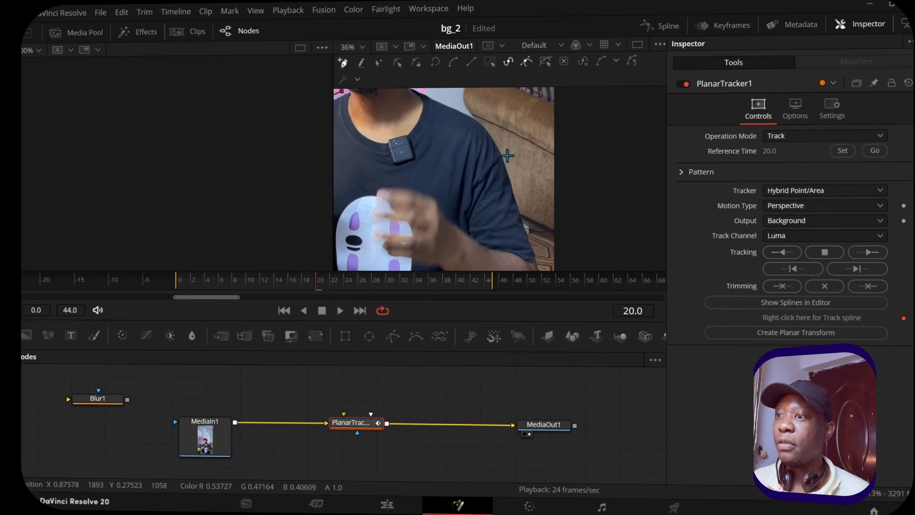
left_click_drag(489, 128, 489, 176)
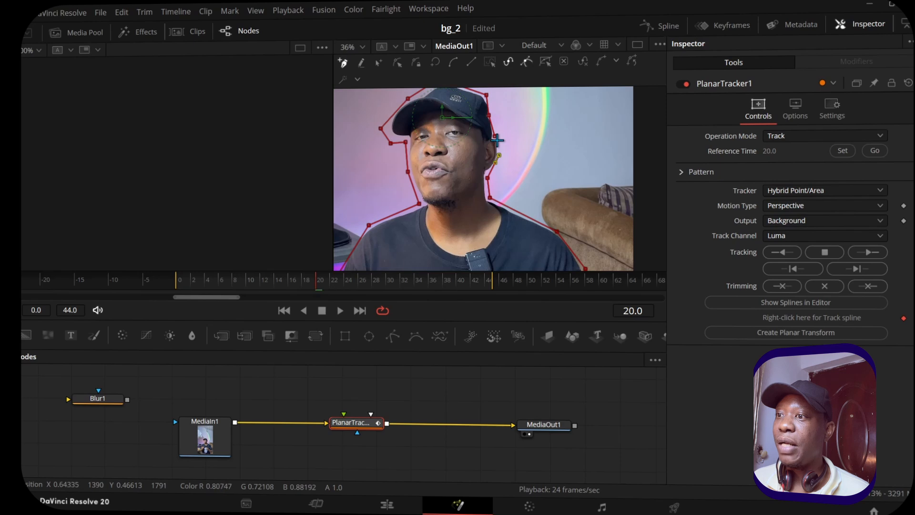
left_click(495, 137)
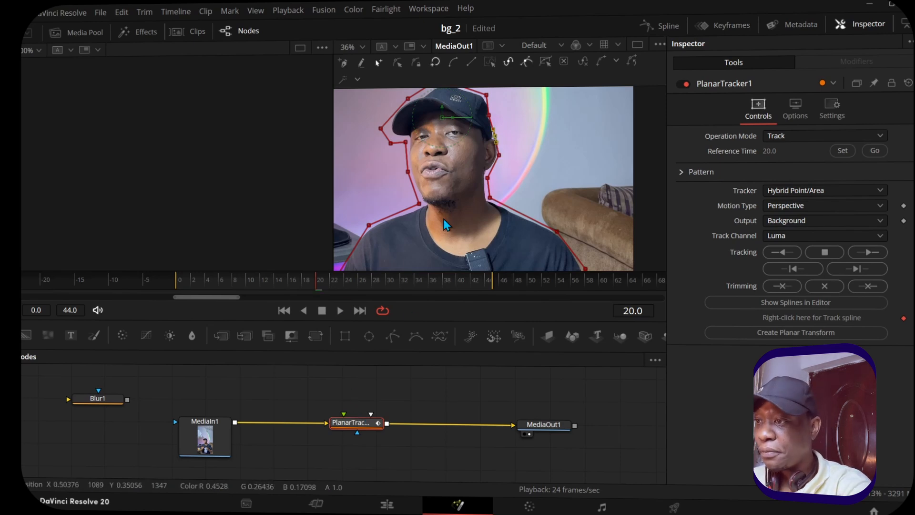
Track the outlined man from frame 20 forward to the clip's end, and from frame 20 back to its start.
key("shift+f")
left_click_drag(438, 221, 446, 170)
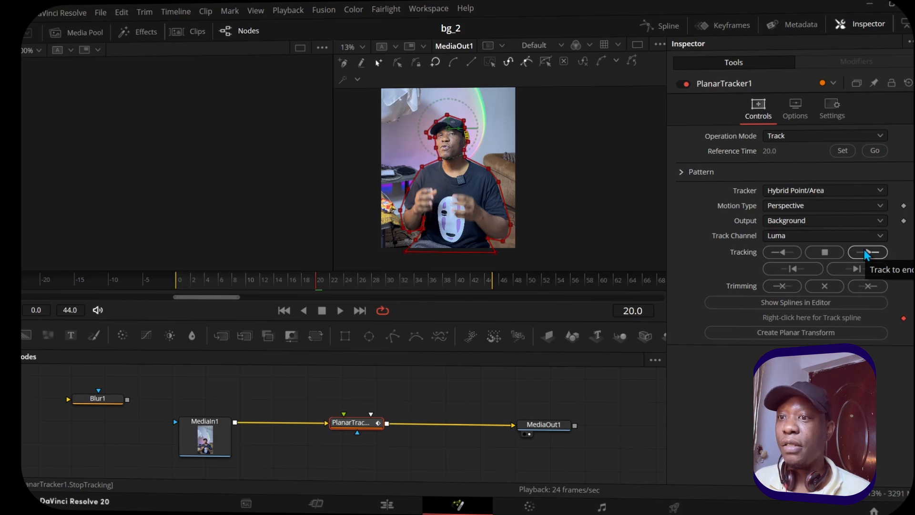
left_click(863, 253)
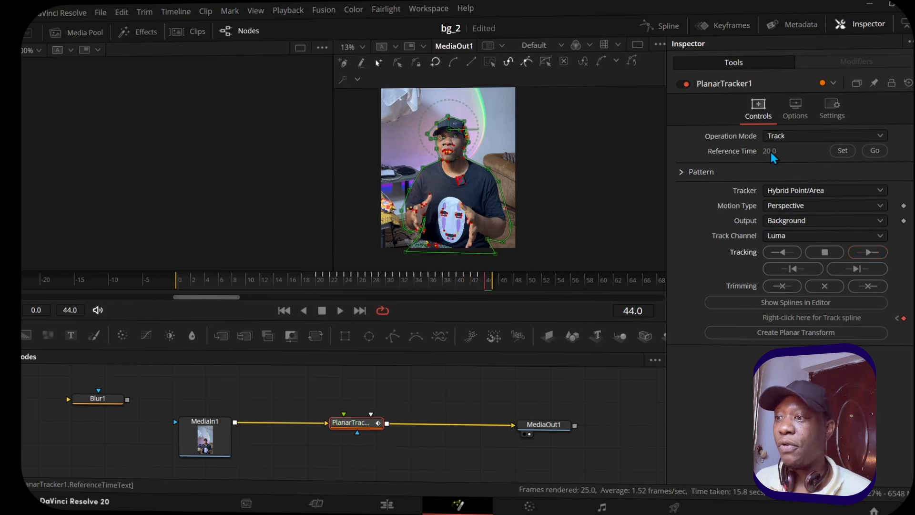
left_click_drag(482, 284, 320, 286)
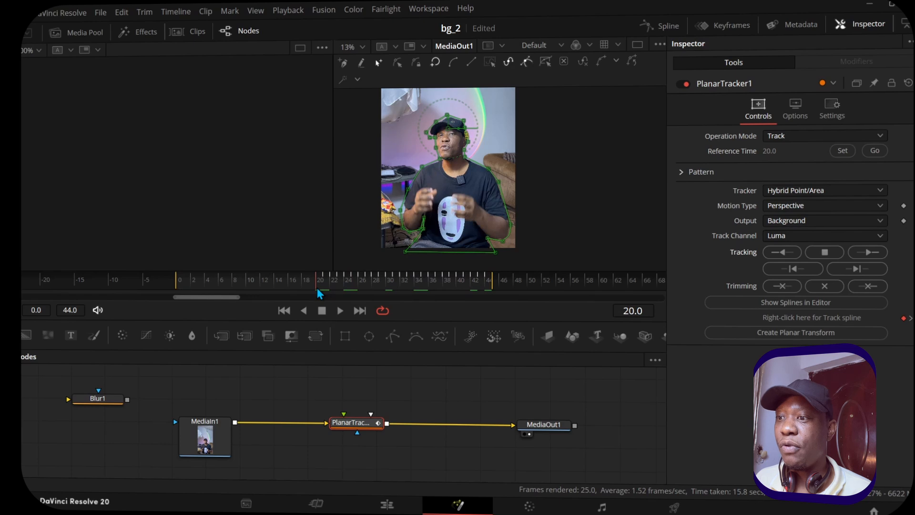
left_click(783, 253)
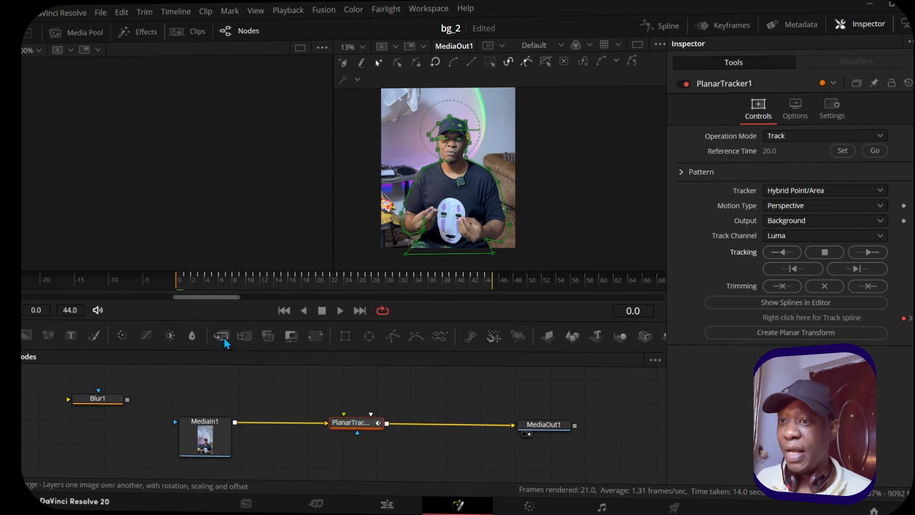
Create a Planar Transform node from the track and detach PlanarTracker1 to the free area below Blur1.
left_click(775, 335)
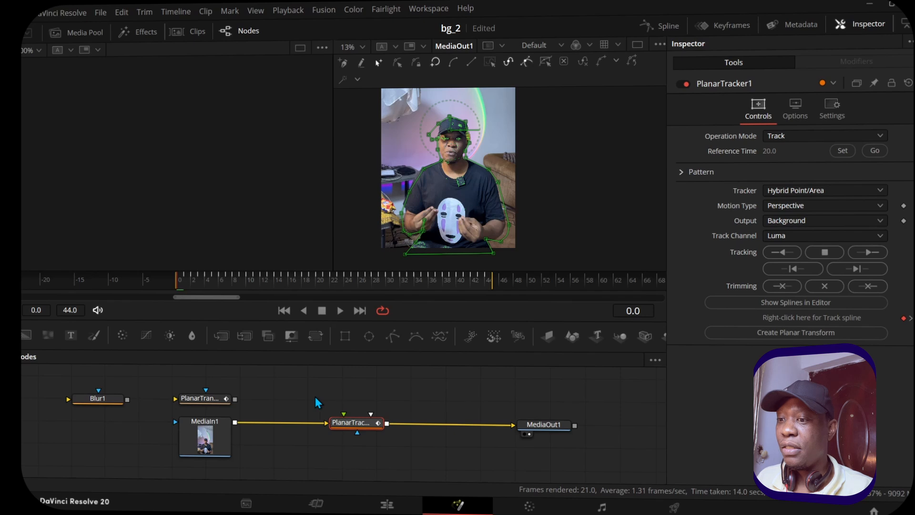
left_click_drag(356, 429, 88, 450)
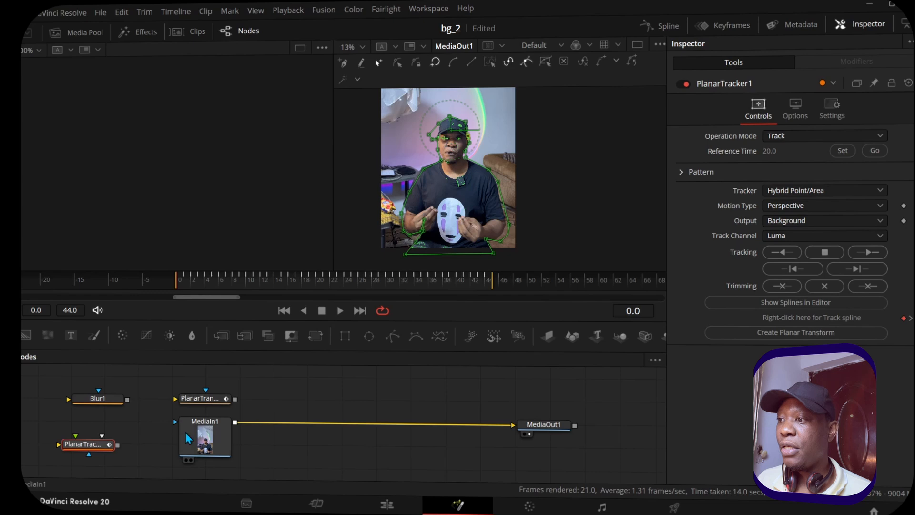
Insert a new Blur node between MediaIn1 and MediaOut1 and place it midway.
left_click(203, 436)
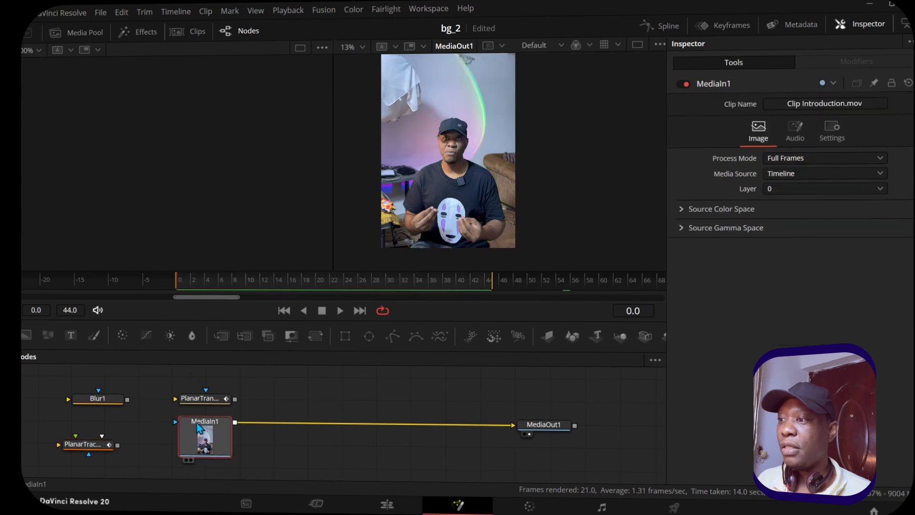
left_click(192, 337)
left_click_drag(284, 426, 375, 426)
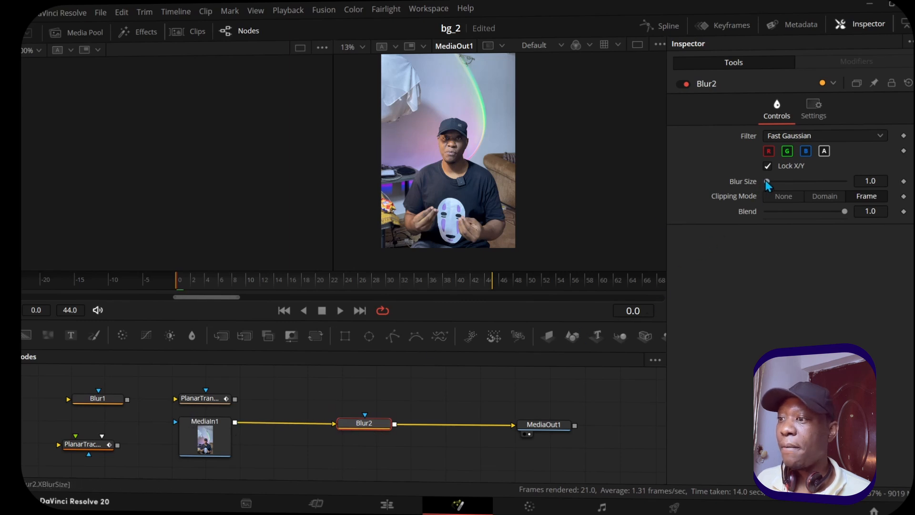
Add a Polygon node, connect it to Blur2's effect mask input and place it directly above Blur2.
left_click(298, 382)
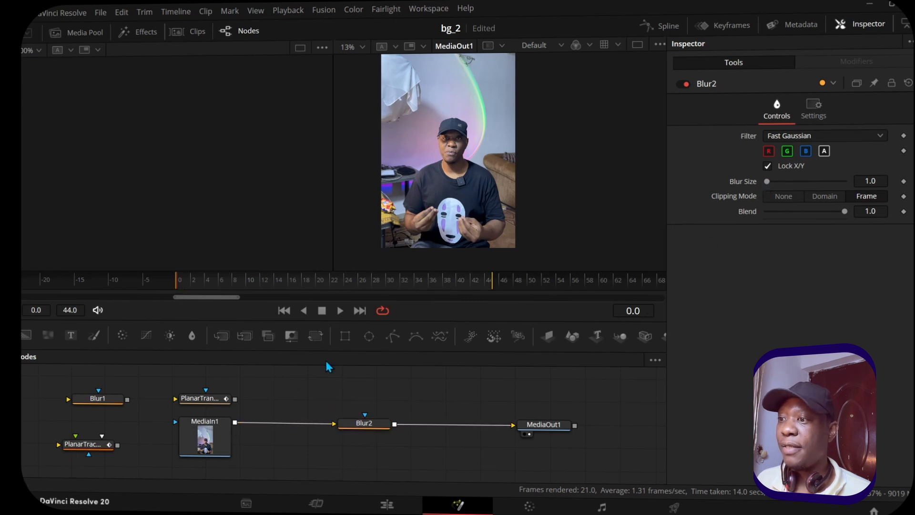
left_click(399, 338)
left_click_drag(298, 393, 368, 435)
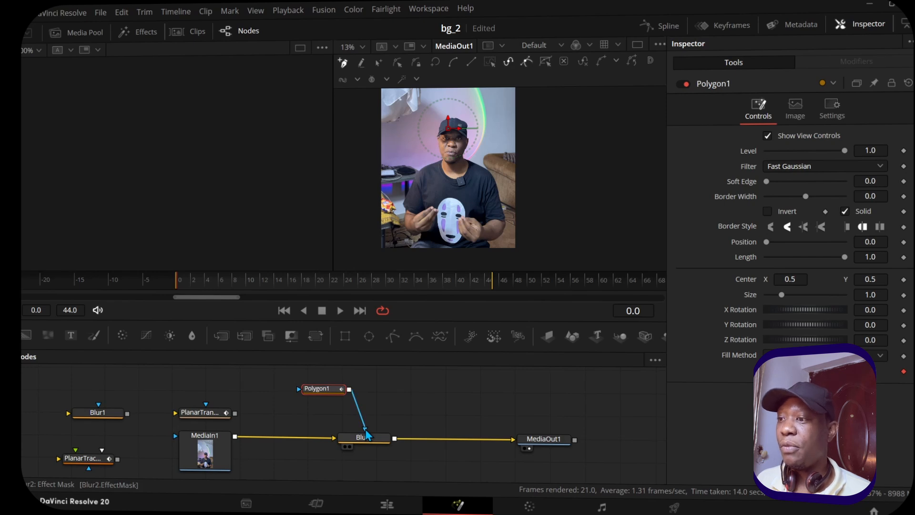
left_click_drag(323, 392, 366, 387)
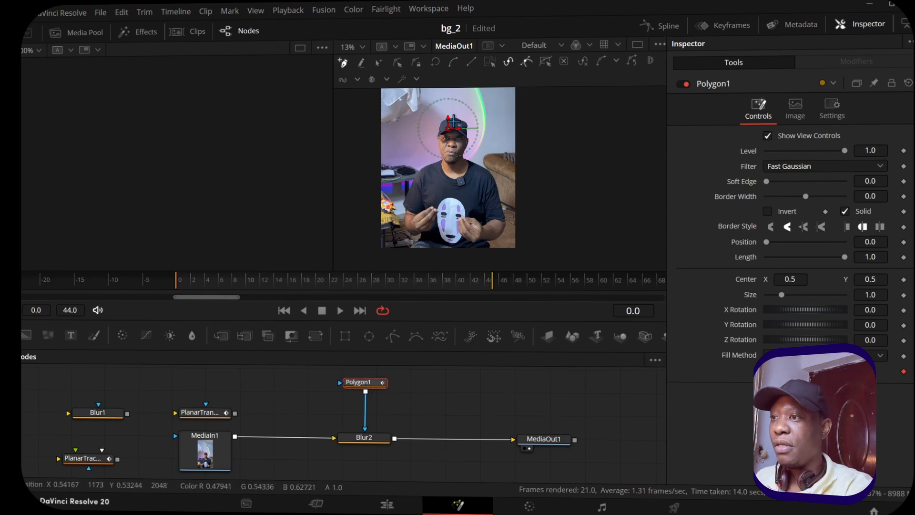
scroll(453, 120, "up", 4)
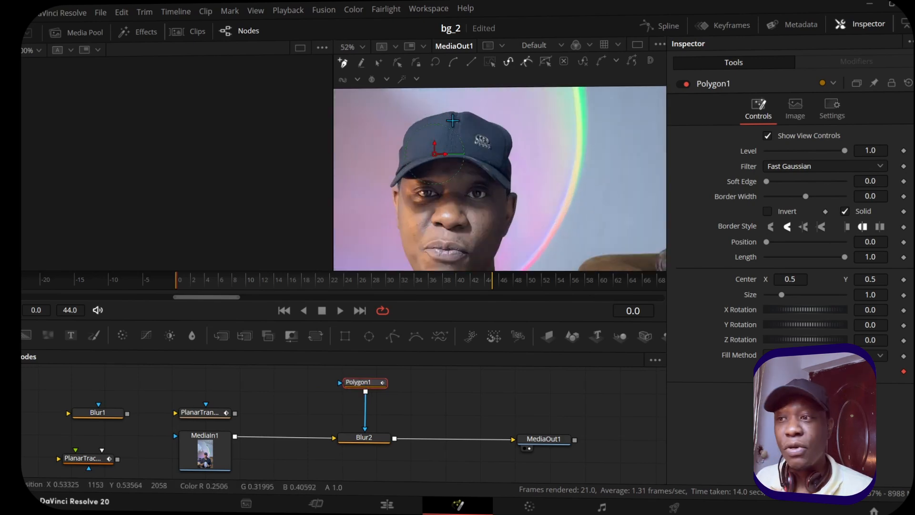
Start outlining the man with Polygon1 from the cap's crown down the image-left side of his face and neck to the shoulder.
left_click_drag(466, 106, 412, 106)
left_click(401, 128)
left_click_drag(393, 158, 389, 175)
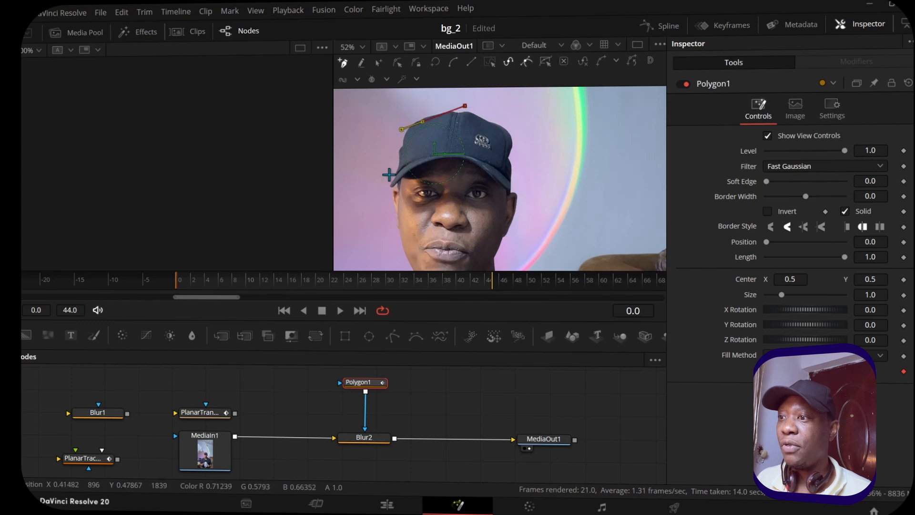
left_click(394, 220)
left_click_drag(389, 265, 487, 135)
left_click(411, 179)
left_click(457, 168)
left_click_drag(409, 209, 433, 150)
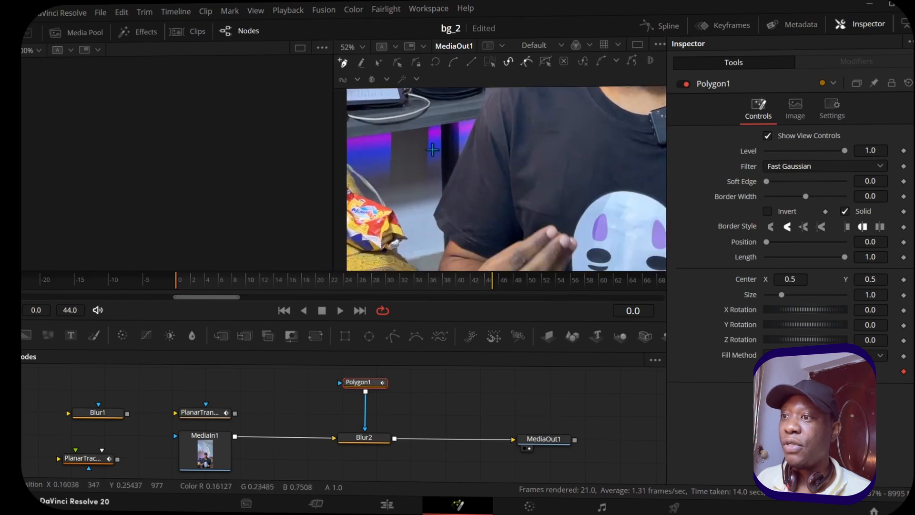
Continue the Polygon1 outline down the sleeve and forearm on the image's left side to below the elbow.
left_click(435, 194)
left_click_drag(409, 228, 423, 142)
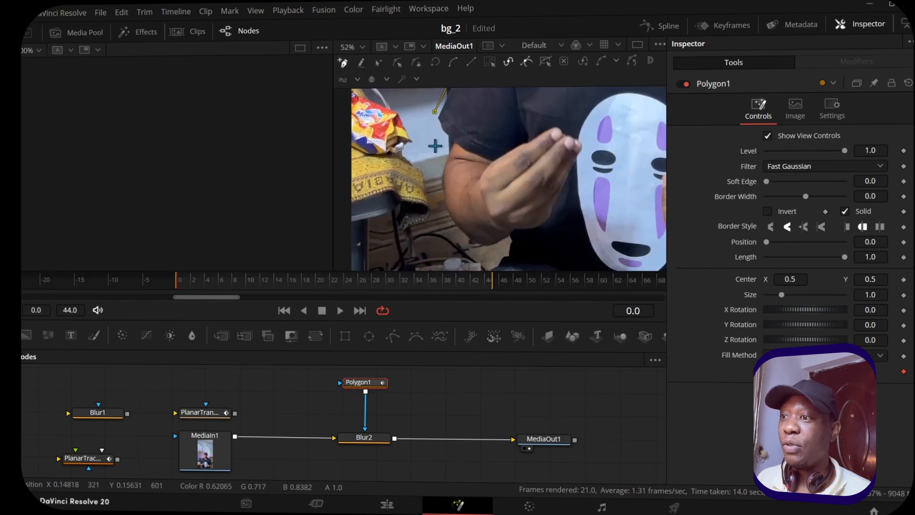
left_click(446, 144)
left_click(443, 183)
left_click(440, 203)
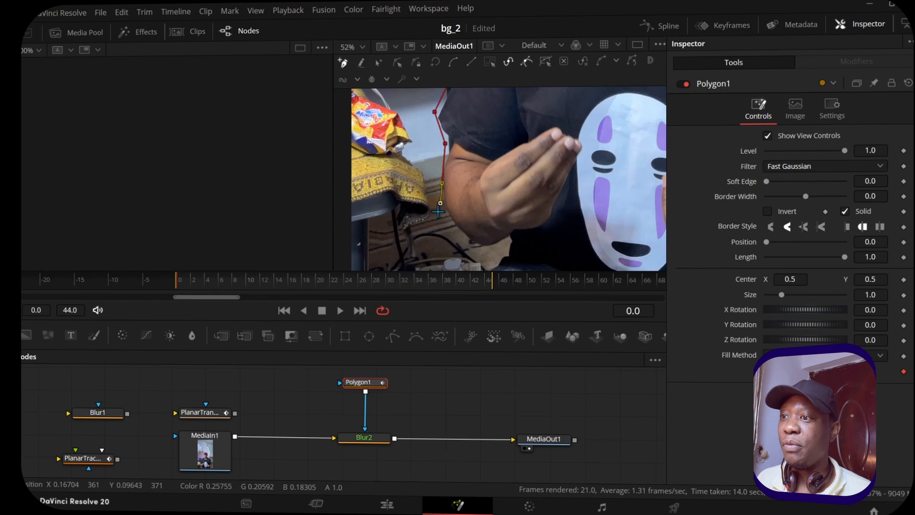
left_click(463, 245)
left_click_drag(462, 251, 443, 176)
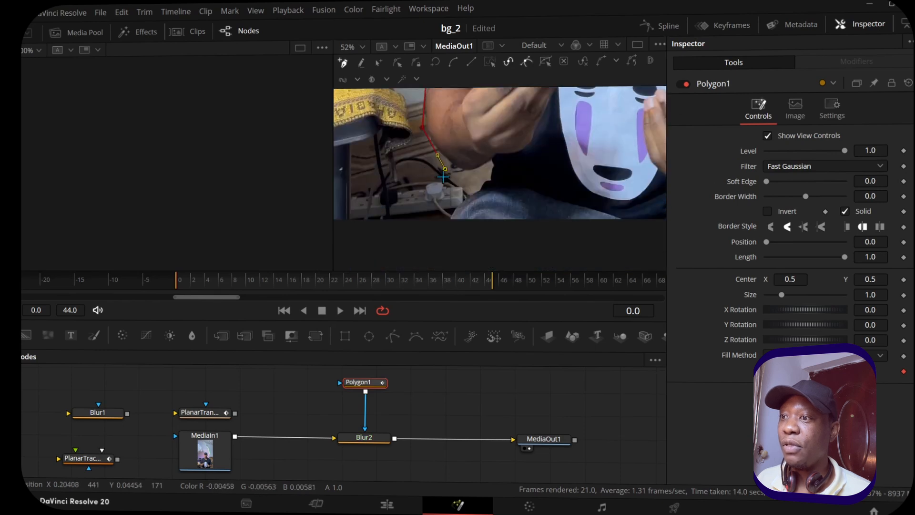
Extend the outline around the lap on the image's left side and across just below the frame's lower edge.
left_click(472, 175)
left_click(487, 169)
left_click(454, 208)
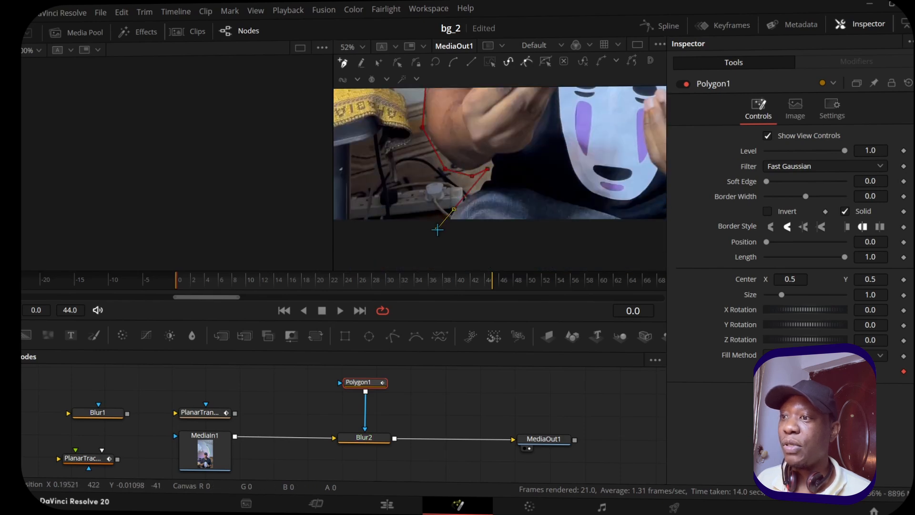
left_click_drag(492, 229, 253, 171)
left_click(541, 170)
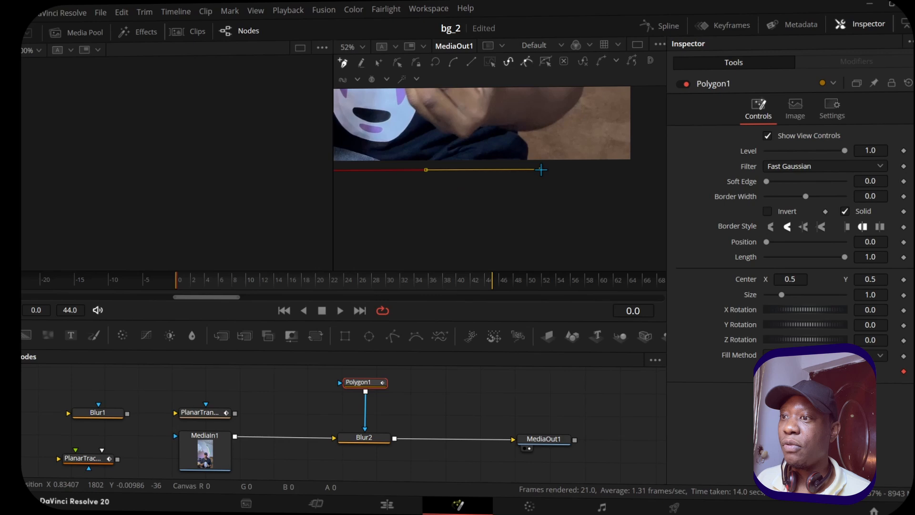
Trace the outline up the arm on the image's right side, from the lap to the shoulder.
left_click(524, 134)
left_click_drag(564, 119, 492, 211)
left_click(491, 210)
left_click(511, 201)
left_click(524, 142)
left_click_drag(512, 117, 560, 313)
left_click(519, 145)
left_click_drag(483, 117, 547, 187)
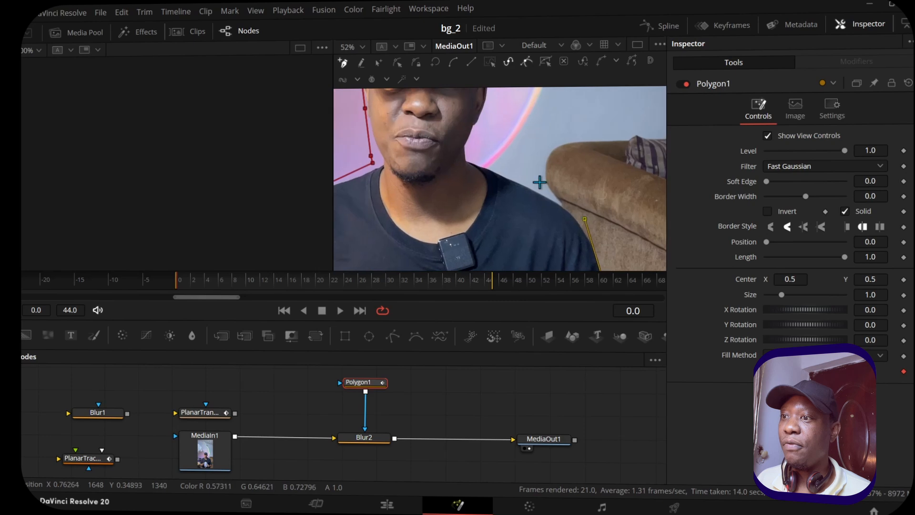
Trace the outline along the image-right shoulder, neck and jaw up to beside the ear.
left_click(489, 163)
left_click_drag(472, 155, 482, 166)
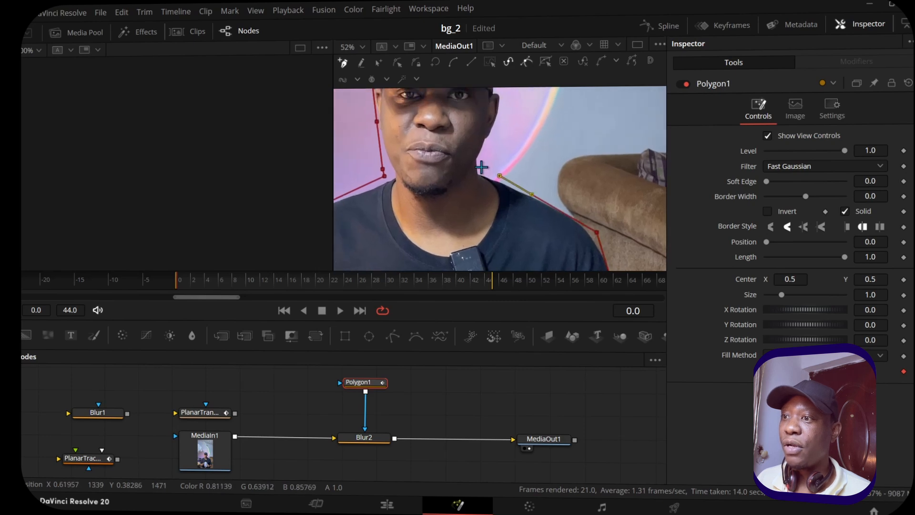
left_click(481, 163)
left_click(485, 149)
left_click(488, 144)
left_click_drag(498, 125, 485, 185)
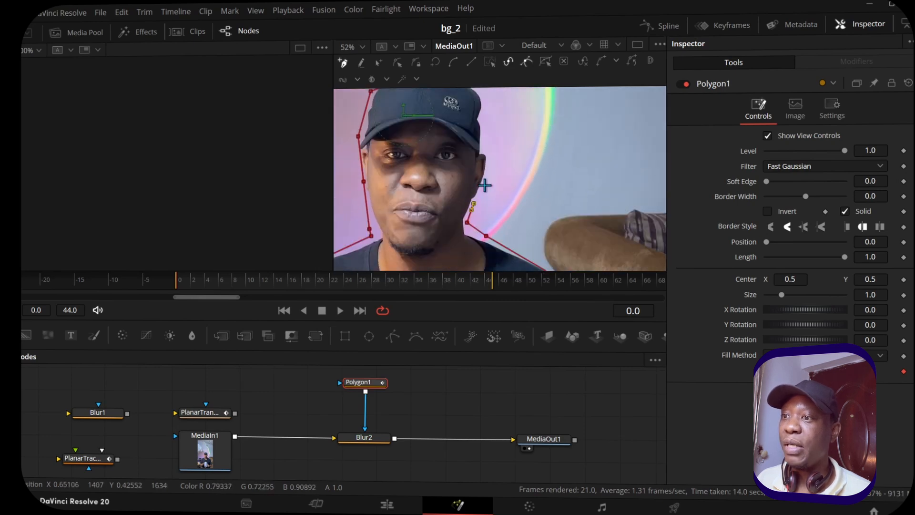
left_click(488, 153)
Finish the outline past the cap's image-right edge and close Polygon1 at its starting point on the crown.
left_click_drag(485, 96, 512, 186)
left_click(509, 183)
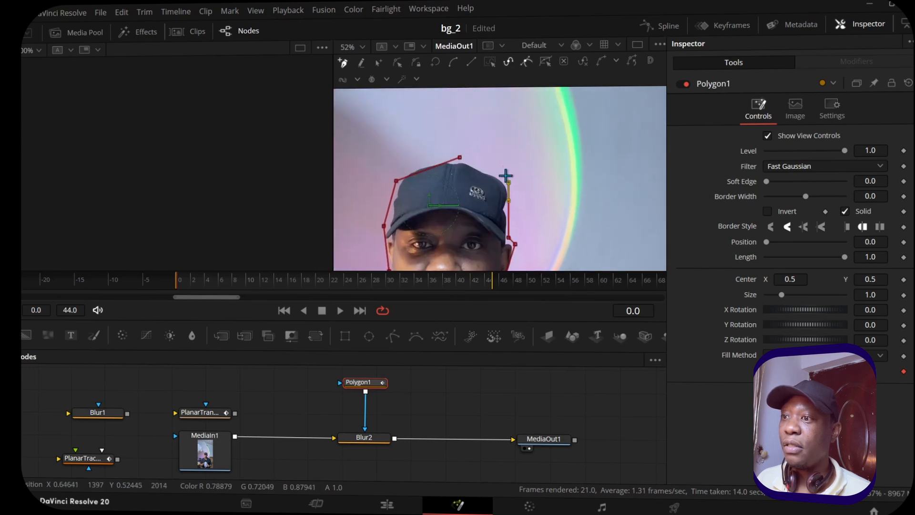
left_click(460, 157)
left_click_drag(380, 223, 398, 180)
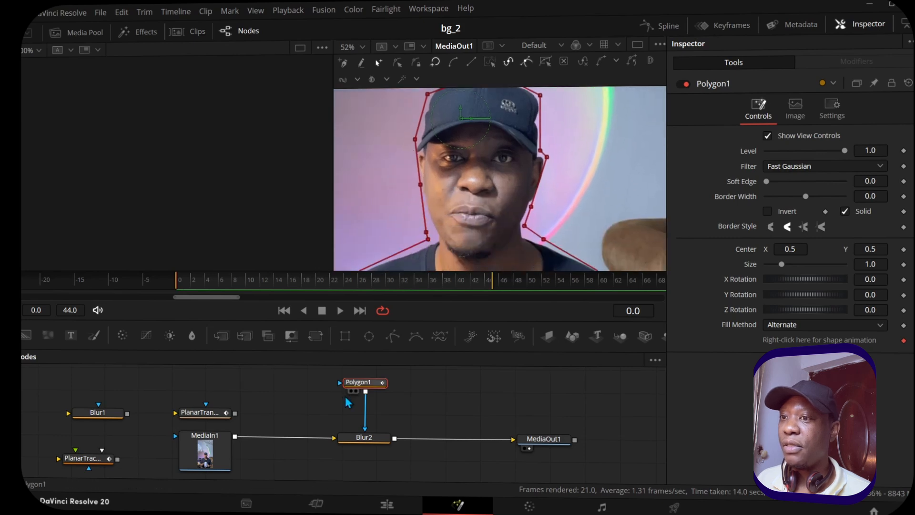
Set Blur2's blur size to 14.2 and check the masked blur over the whole figure.
left_click(366, 440)
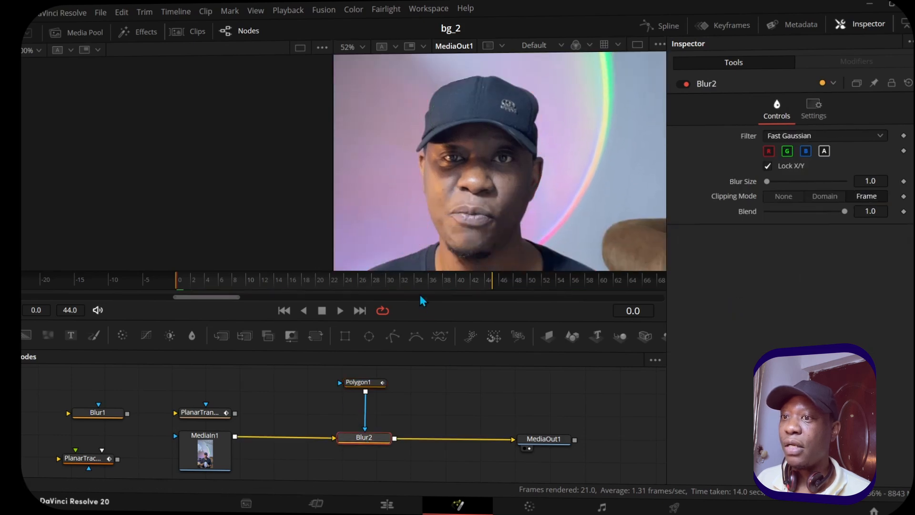
left_click_drag(768, 182, 780, 184)
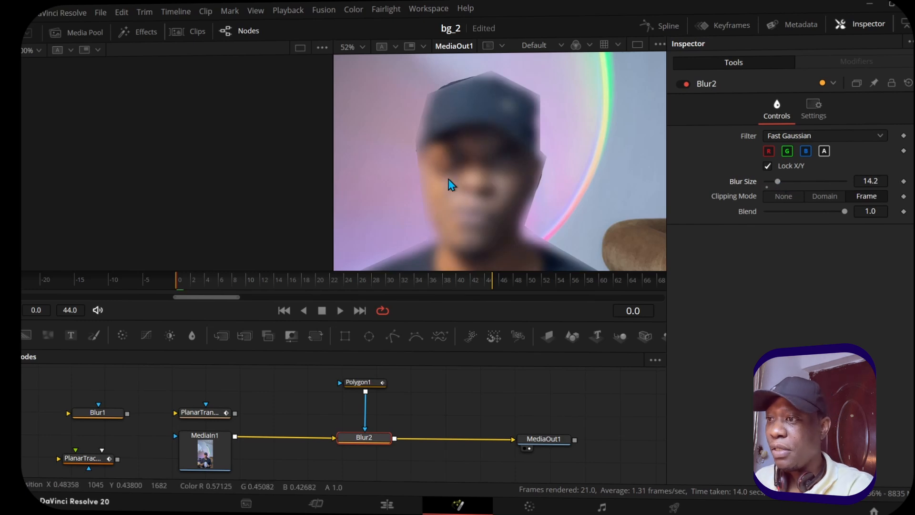
scroll(451, 184, "down", 5)
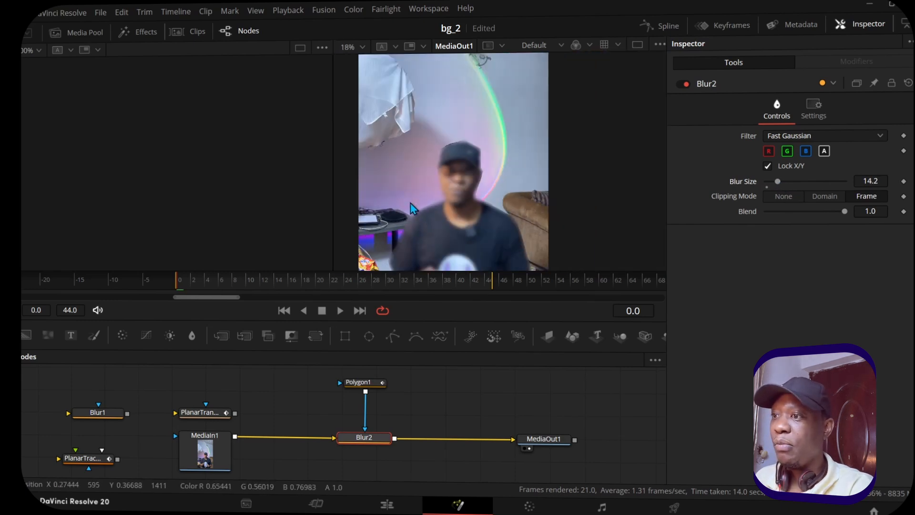
left_click_drag(439, 211, 445, 159)
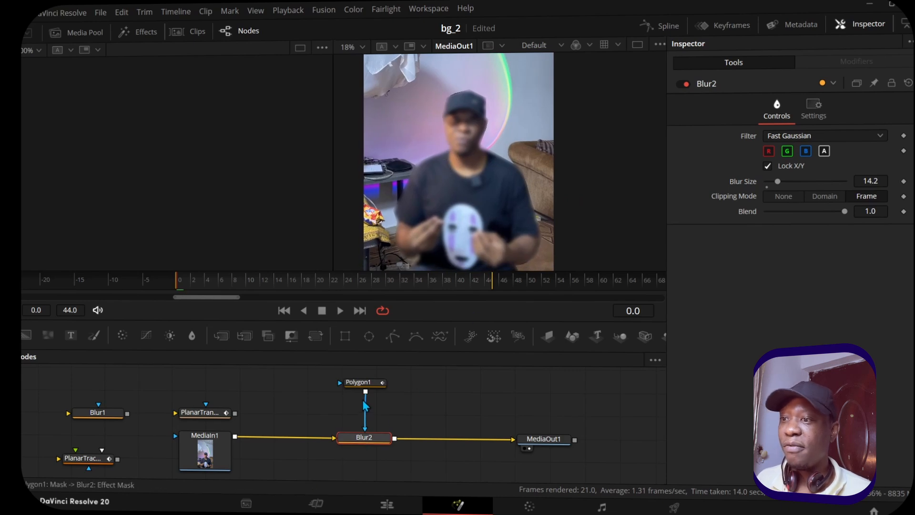
Invert Polygon1 so the background is blurred instead of the man, and set its soft edge to 0.0315.
left_click(364, 386)
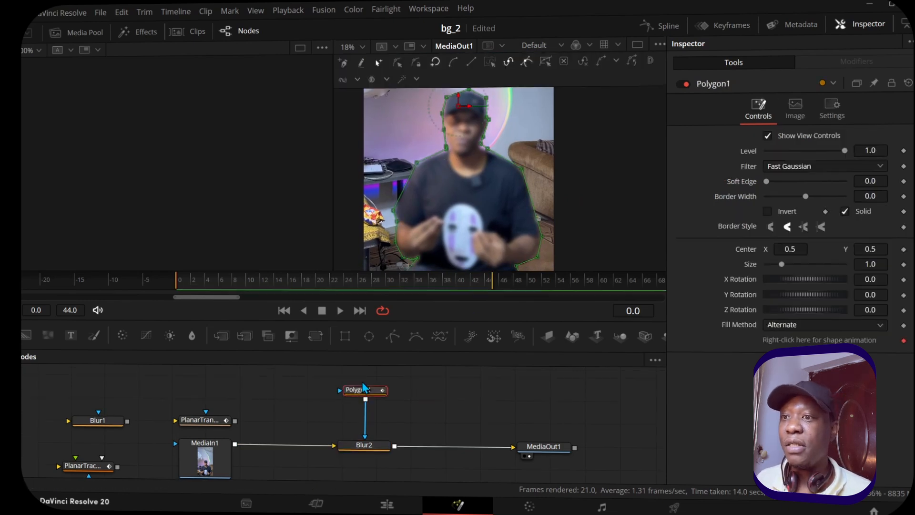
left_click(768, 212)
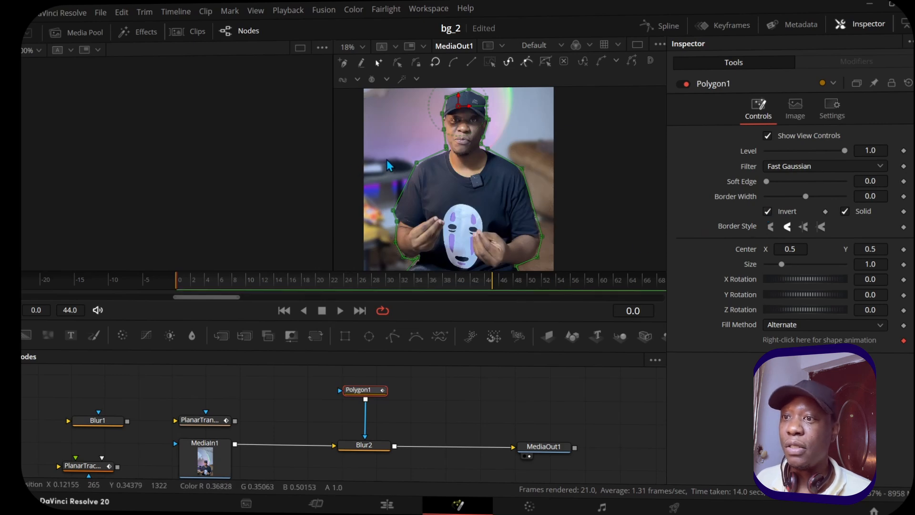
left_click_drag(767, 181, 778, 181)
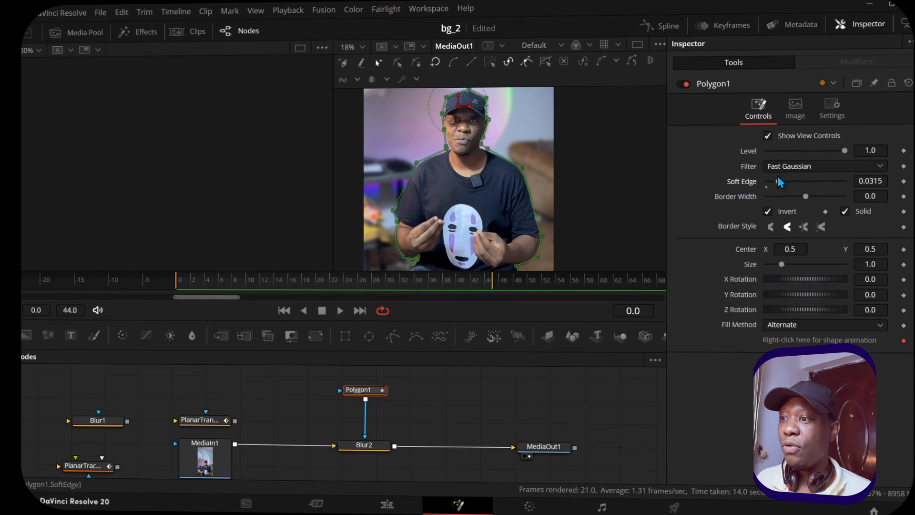
Insert PlanarTransform1 into the connection between Polygon1 and Blur2, and move Blur2 down to make room.
left_click_drag(297, 408, 310, 383)
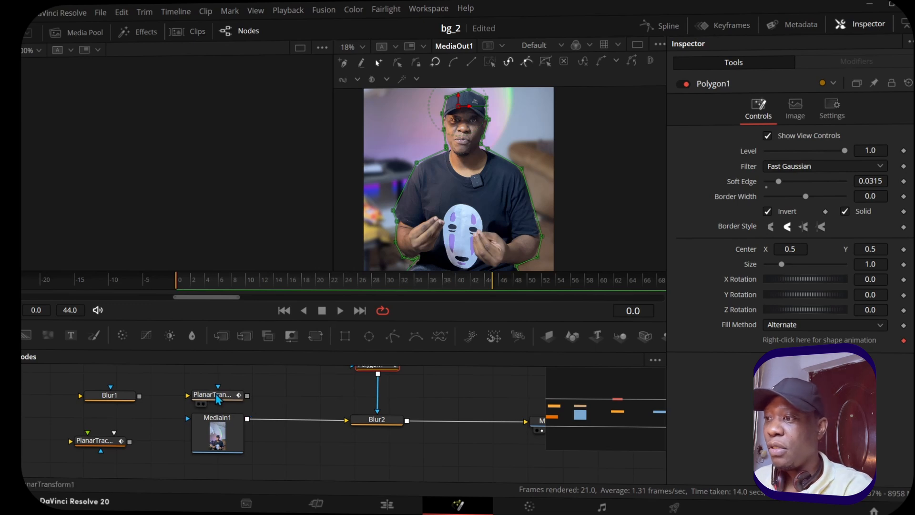
left_click_drag(218, 403, 377, 401)
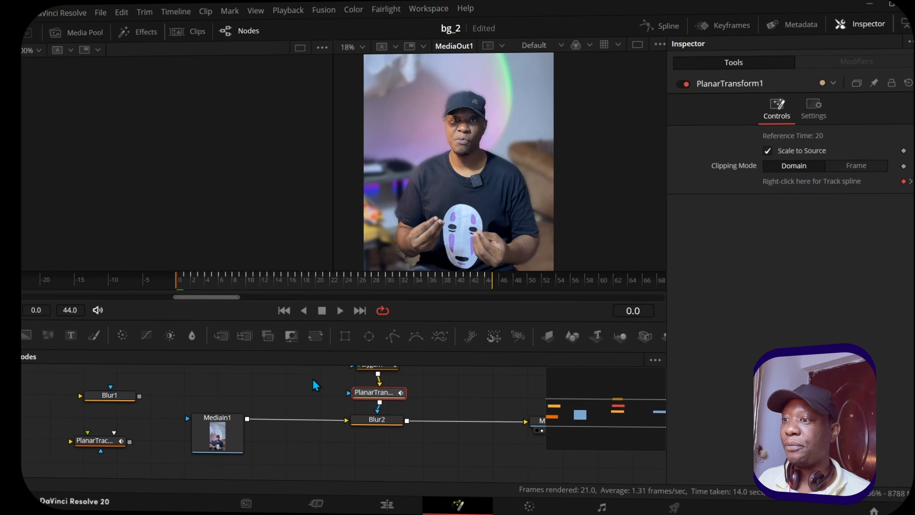
left_click_drag(381, 425, 375, 446)
Rearrange the mask nodes beneath Blur2, with PlanarTransform1 directly below it and Polygon1 at the end of the chain.
left_click_drag(330, 374, 383, 419)
left_click_drag(370, 380, 370, 497)
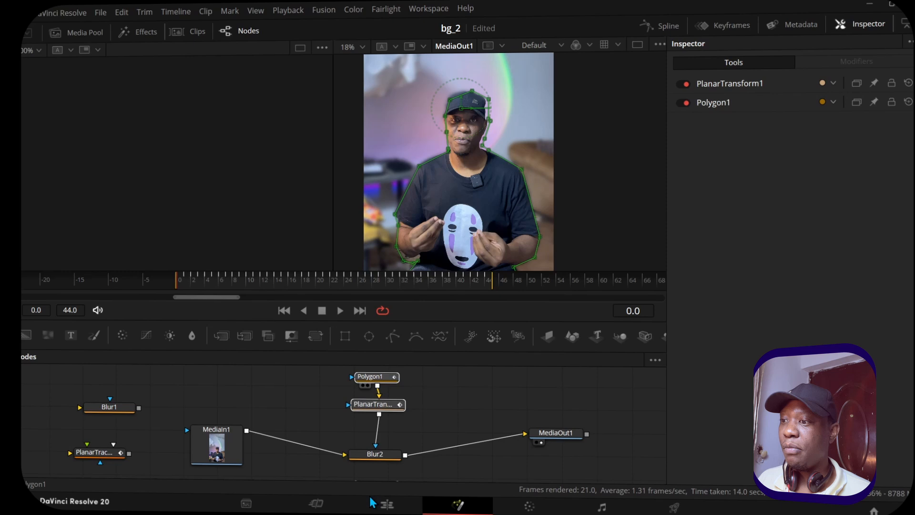
left_click_drag(365, 378, 359, 475)
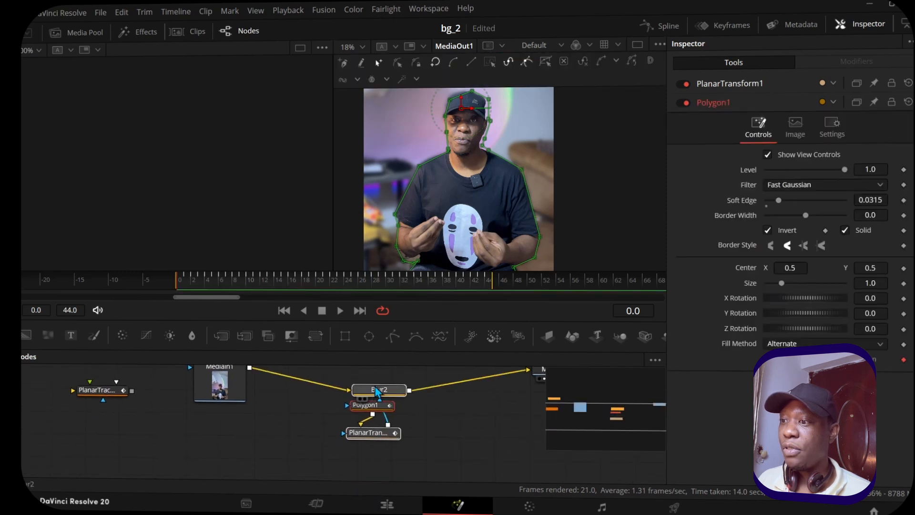
left_click(381, 374)
left_click_drag(371, 408, 371, 474)
left_click_drag(369, 435, 382, 424)
left_click_drag(373, 471, 380, 472)
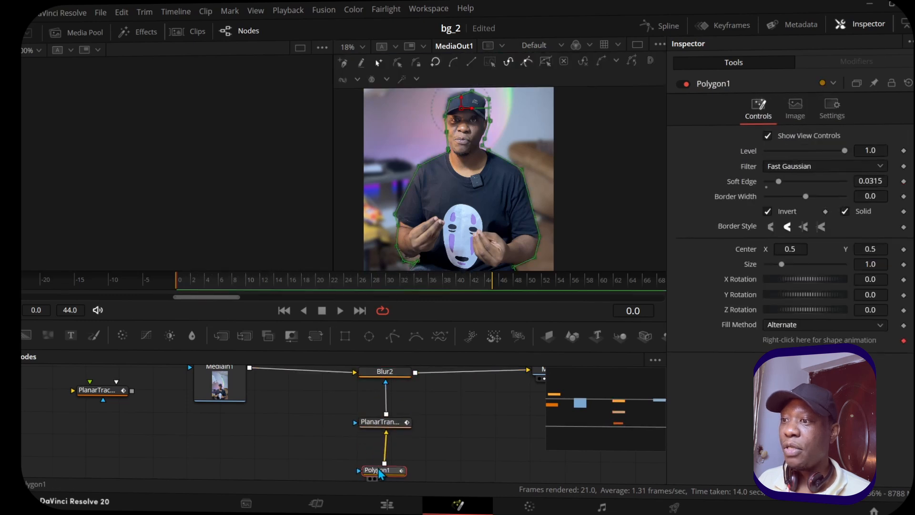
Play back the clip to check how the tracked mask follows the man.
left_click(377, 422)
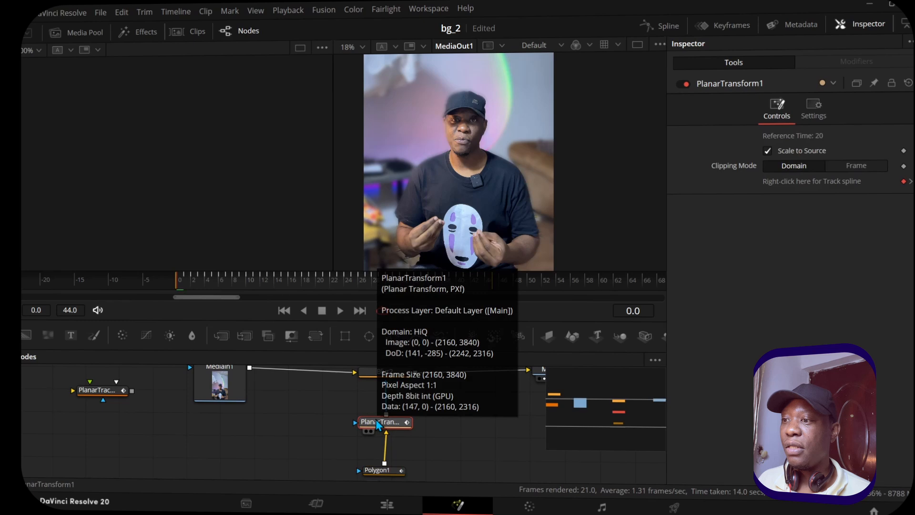
left_click_drag(329, 400, 320, 437)
left_click_drag(376, 408, 380, 403)
left_click(381, 405)
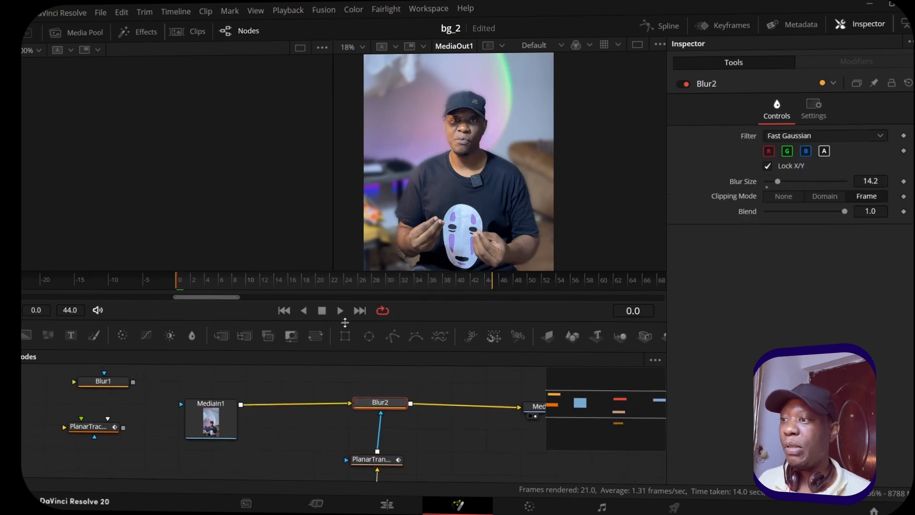
left_click(341, 312)
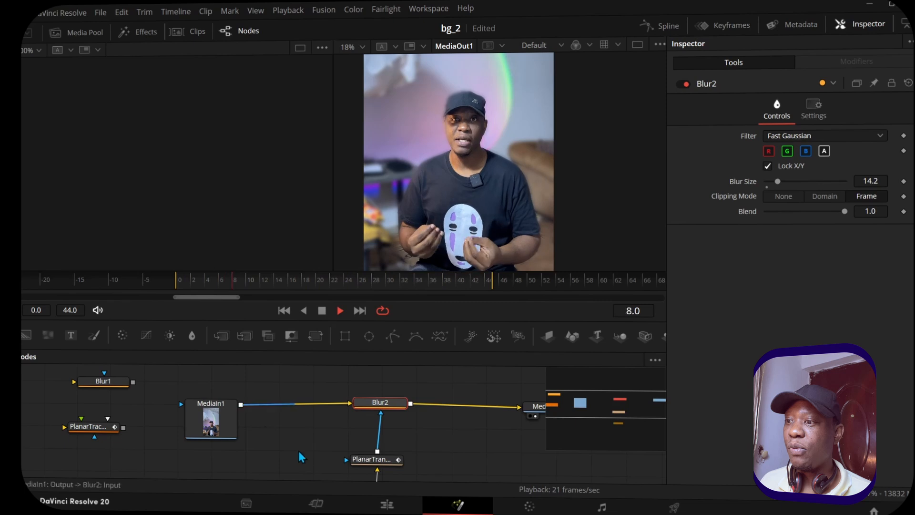
scroll(315, 443, "down", 3)
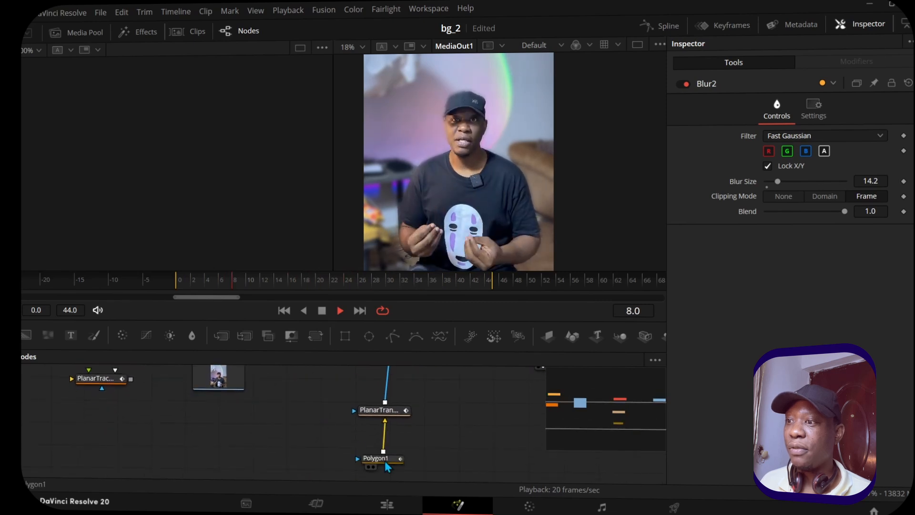
Stop playback and, at frame 8, reposition Polygon1's points around the cap and the image-left side of the face.
left_click(384, 457)
left_click(322, 311)
left_click(322, 312)
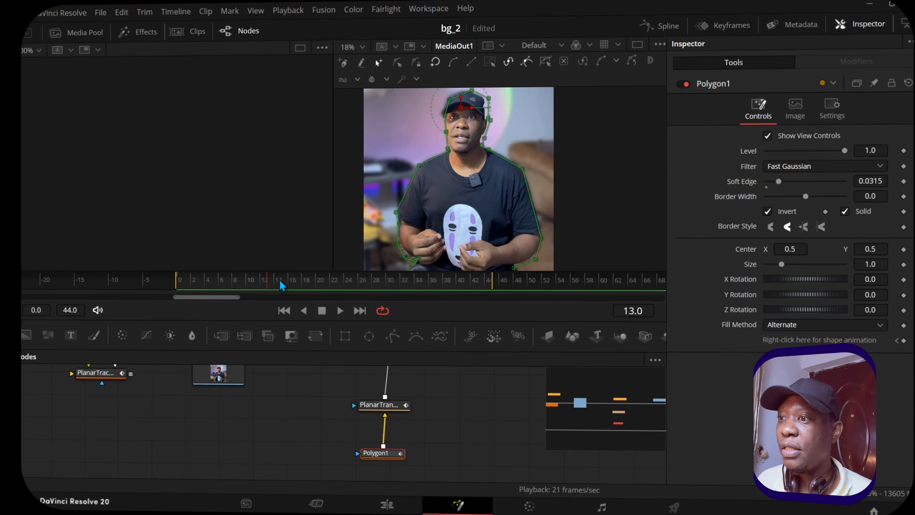
left_click_drag(414, 129, 409, 167)
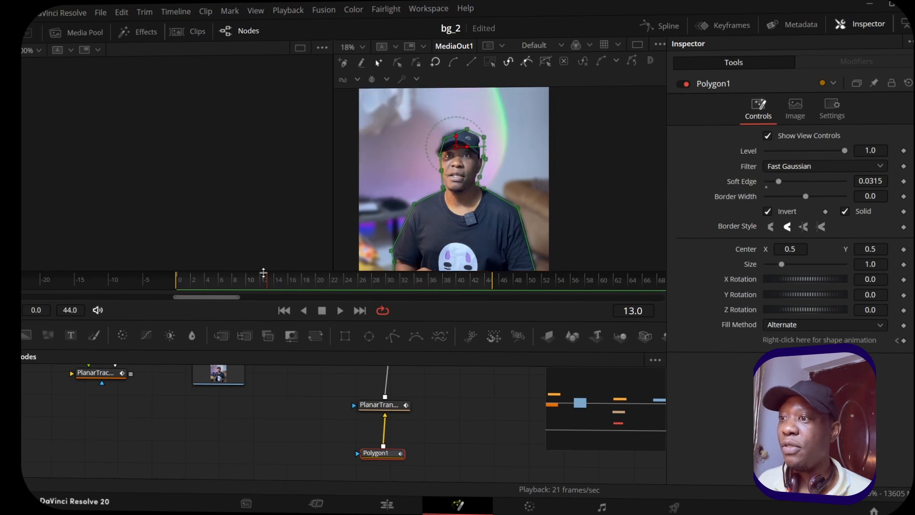
left_click_drag(320, 285, 234, 286)
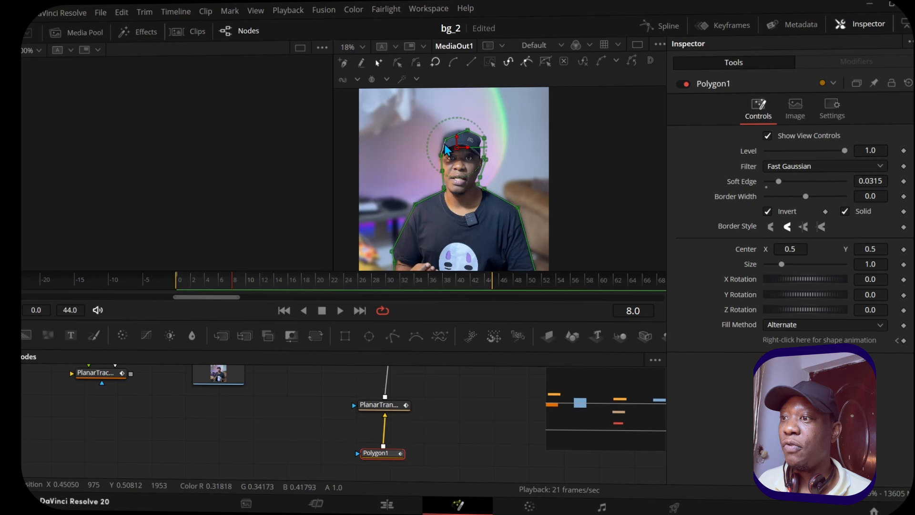
left_click_drag(446, 145, 467, 128)
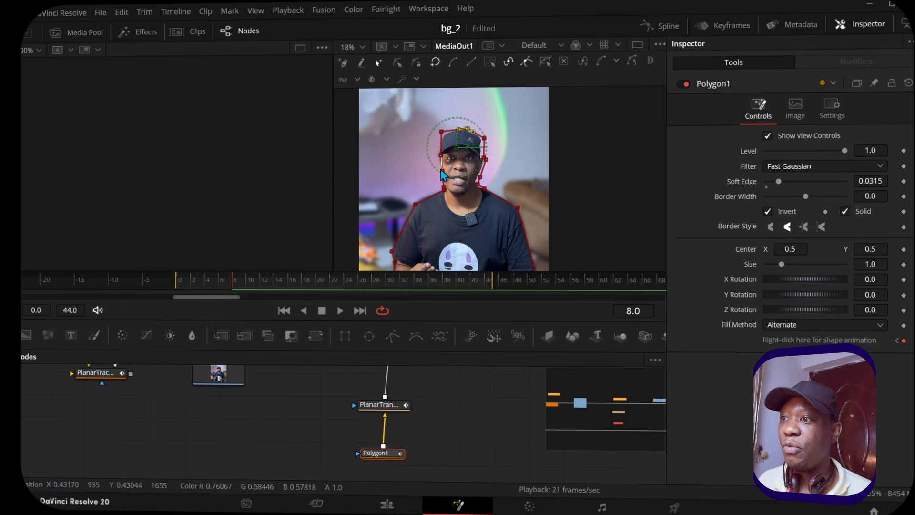
left_click_drag(443, 171, 438, 158)
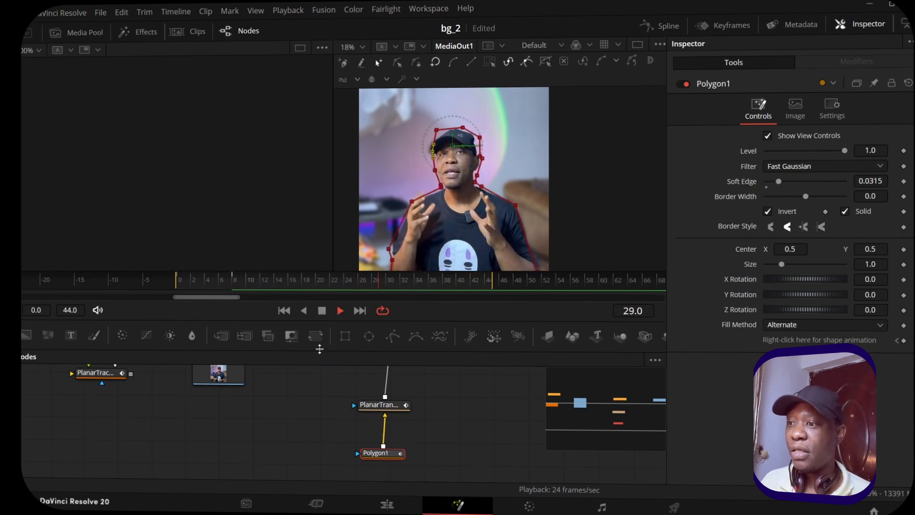
Select Blur2, stop playback at frame 29 and reduce the blur size to 11.0.
left_click_drag(326, 349, 324, 425)
left_click_drag(387, 370, 382, 371)
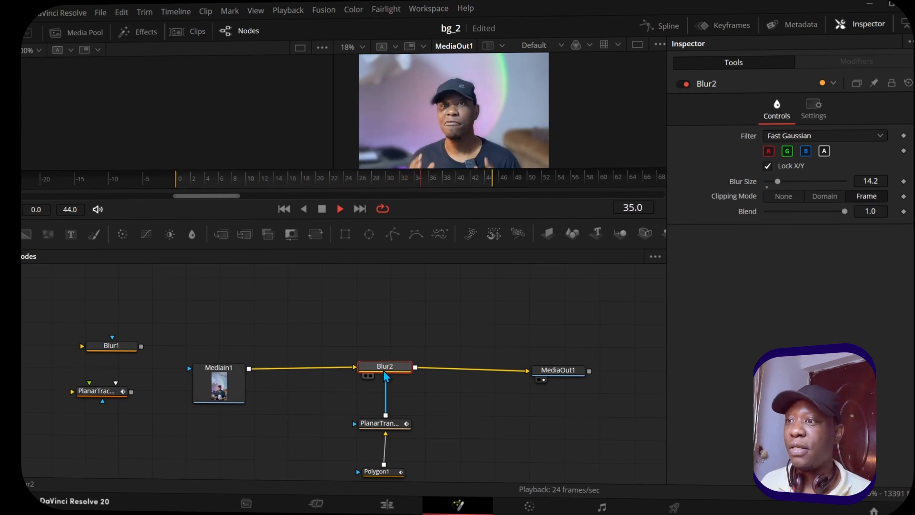
left_click_drag(377, 218, 390, 341)
left_click(321, 330)
scroll(362, 410, "down", 3)
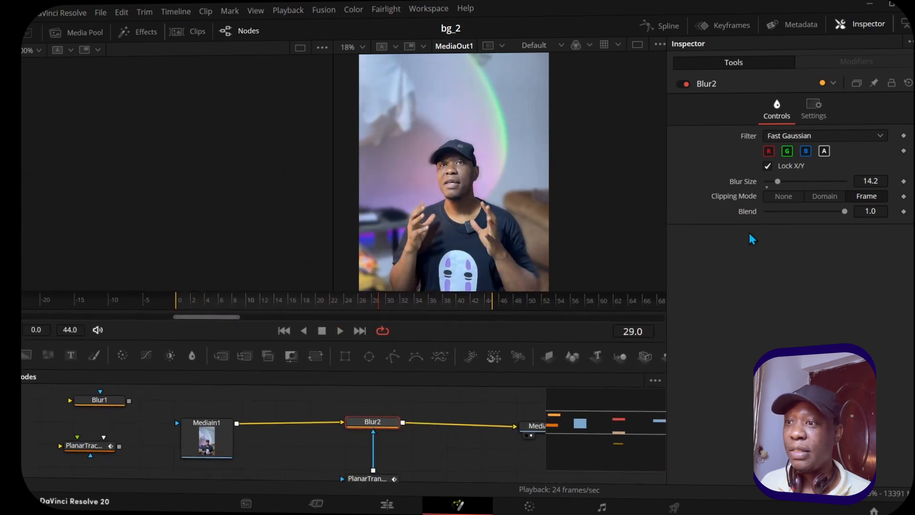
left_click_drag(786, 184, 777, 187)
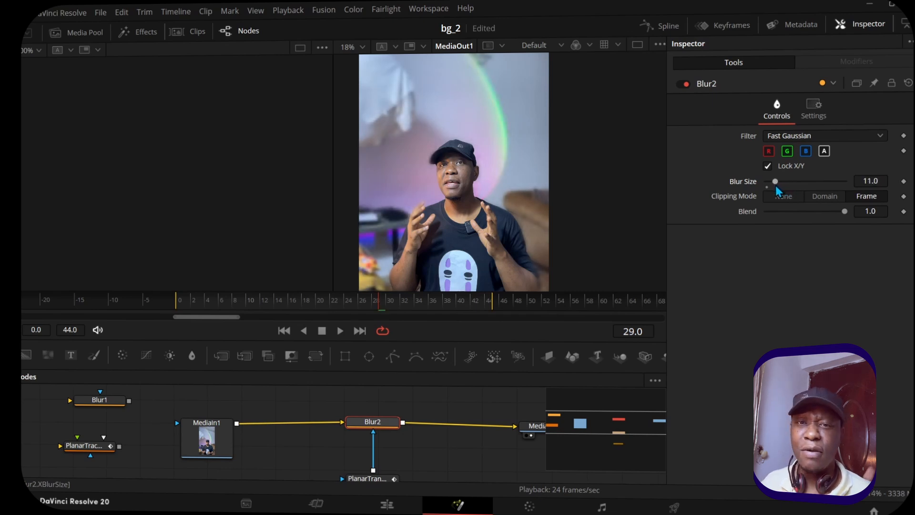